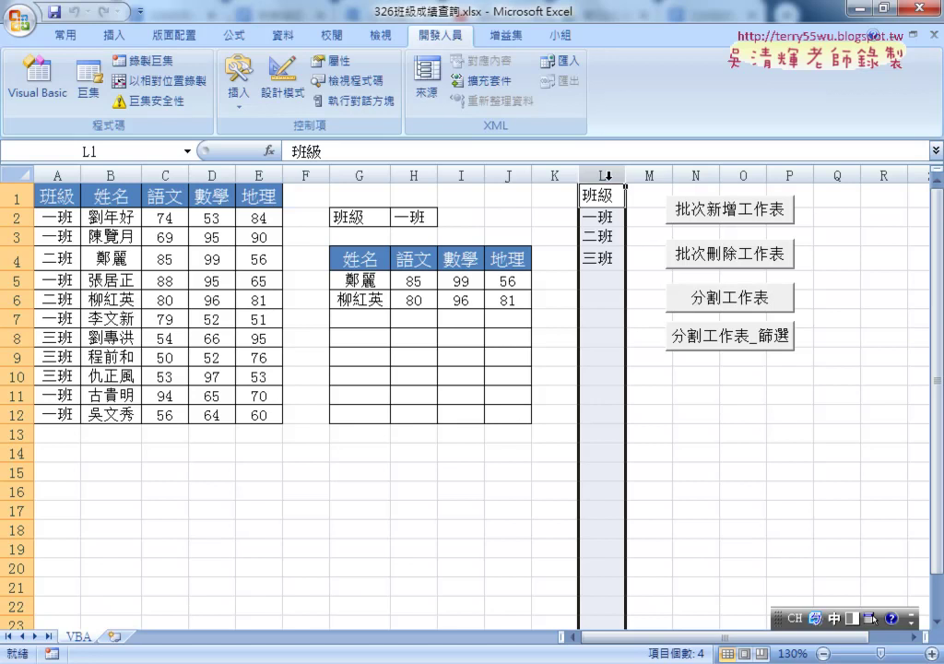
- Clear the old class list, then copy the class column A1:A12 into L1
key(Delete)
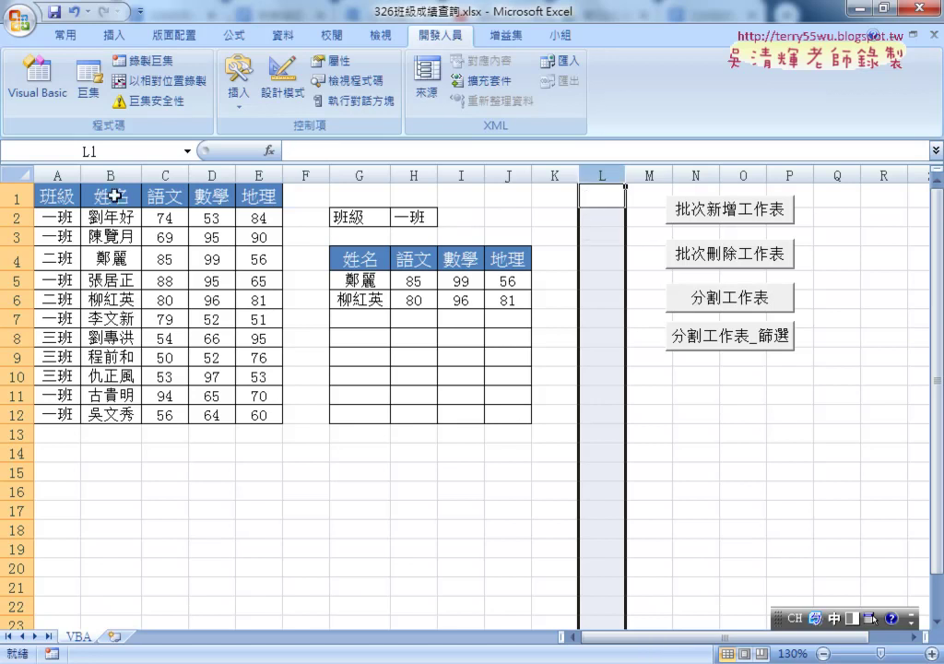
drag(58, 196, 56, 415)
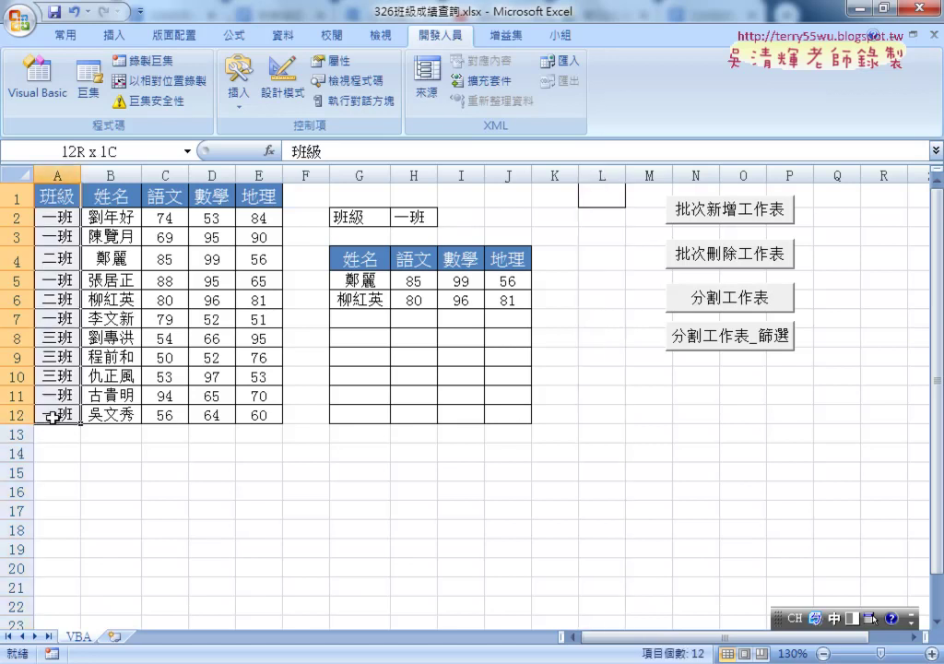
right_click(63, 415)
click(123, 40)
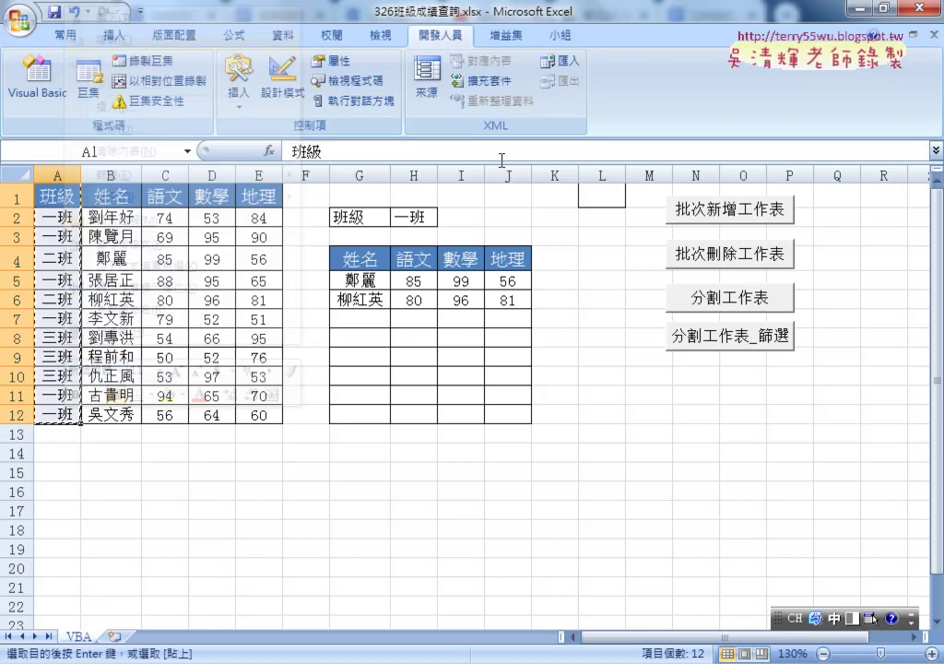
click(591, 198)
right_click(591, 198)
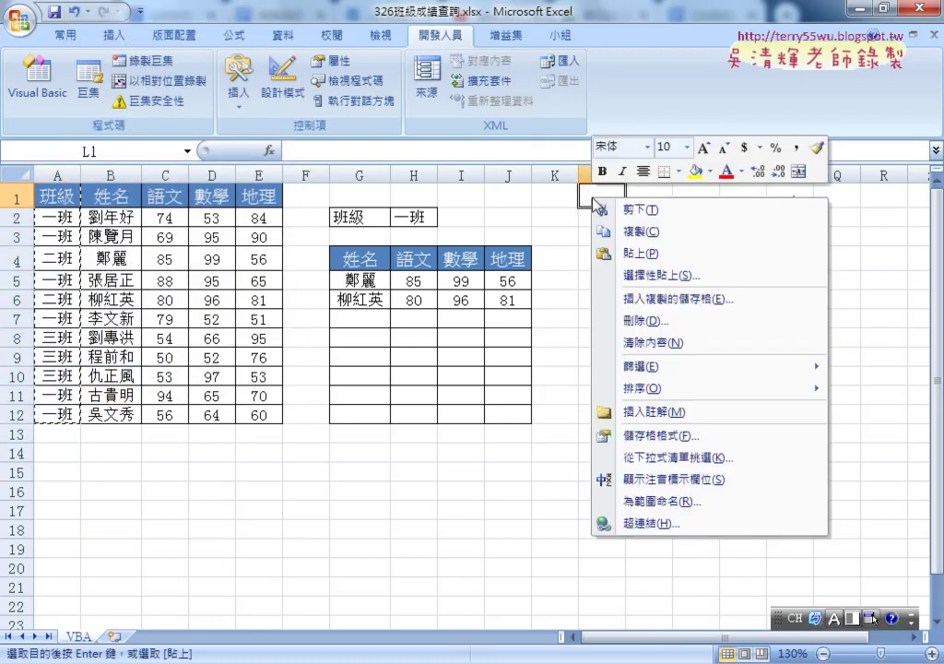
click(630, 250)
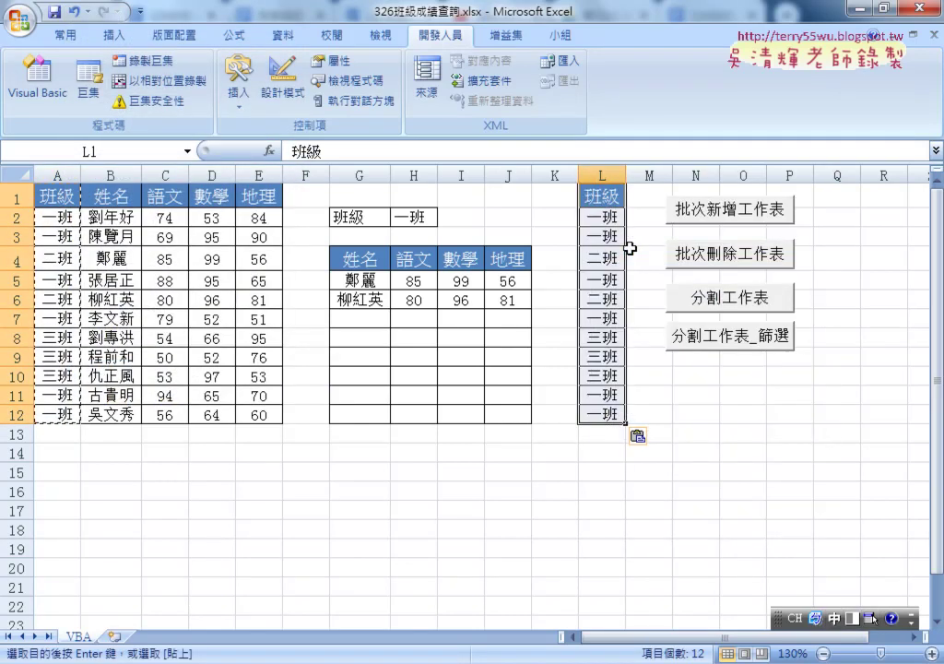
- Remove duplicates in column L, leaving 一班, 二班, 三班, and select L2:L4
click(293, 39)
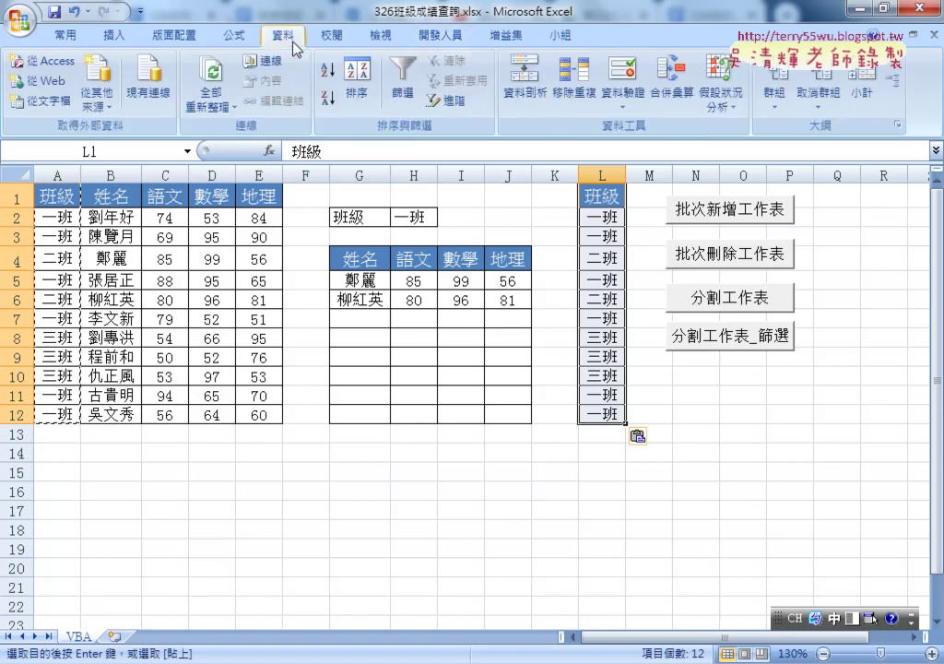
click(574, 102)
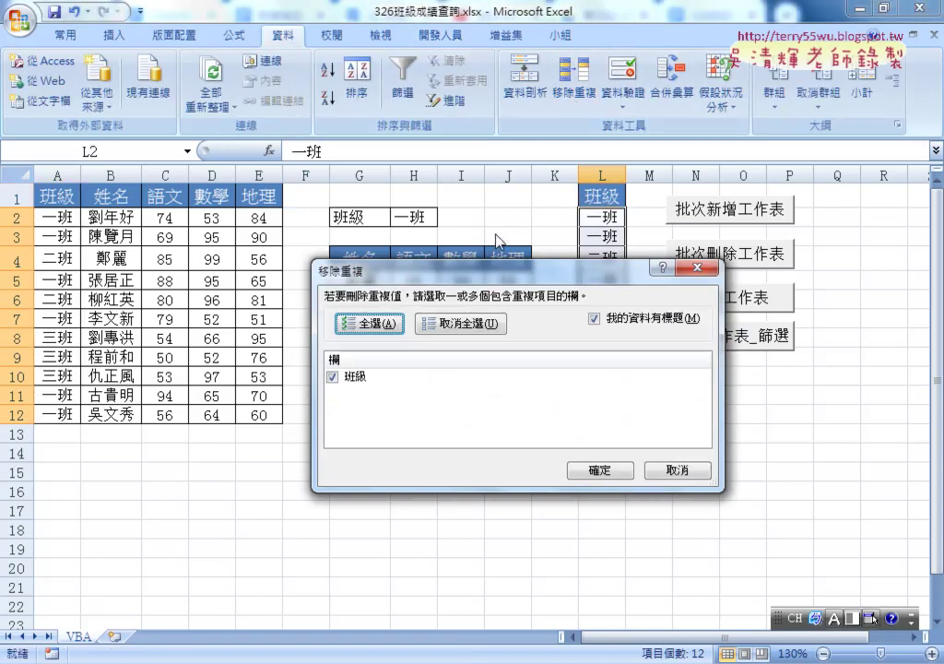
click(601, 472)
click(474, 383)
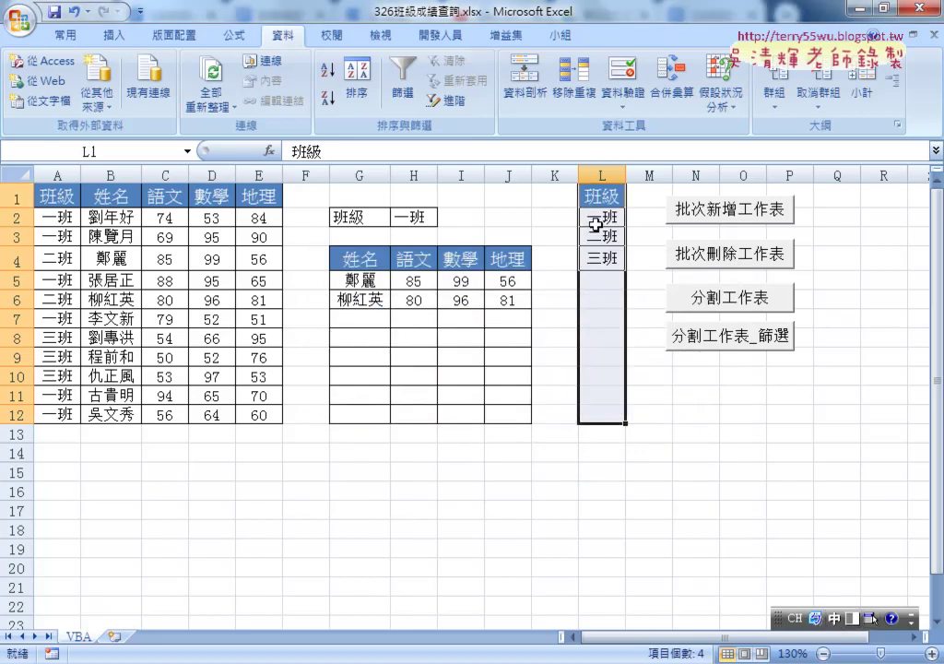
drag(598, 217, 605, 260)
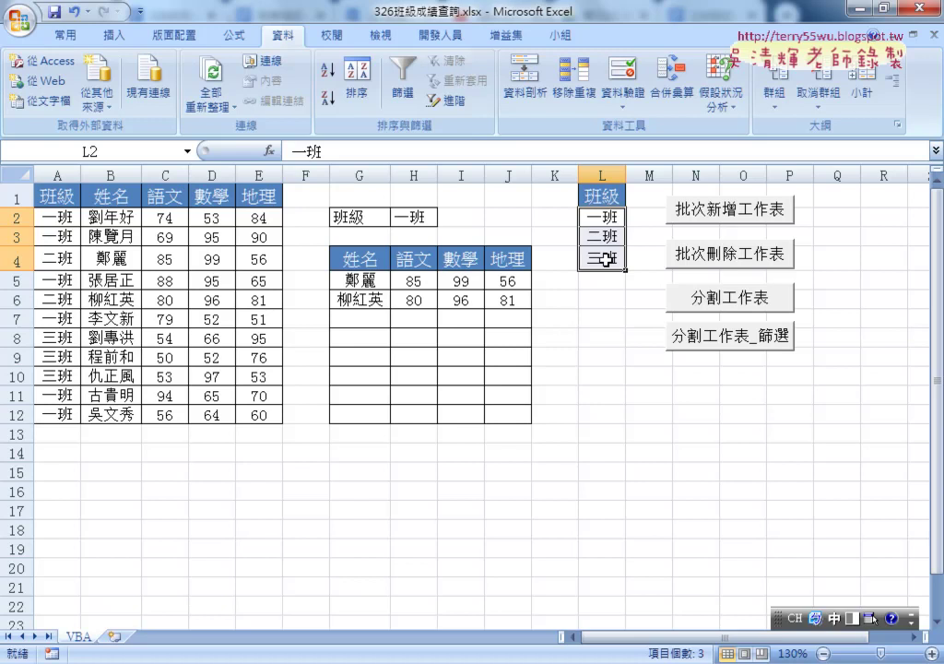
click(592, 216)
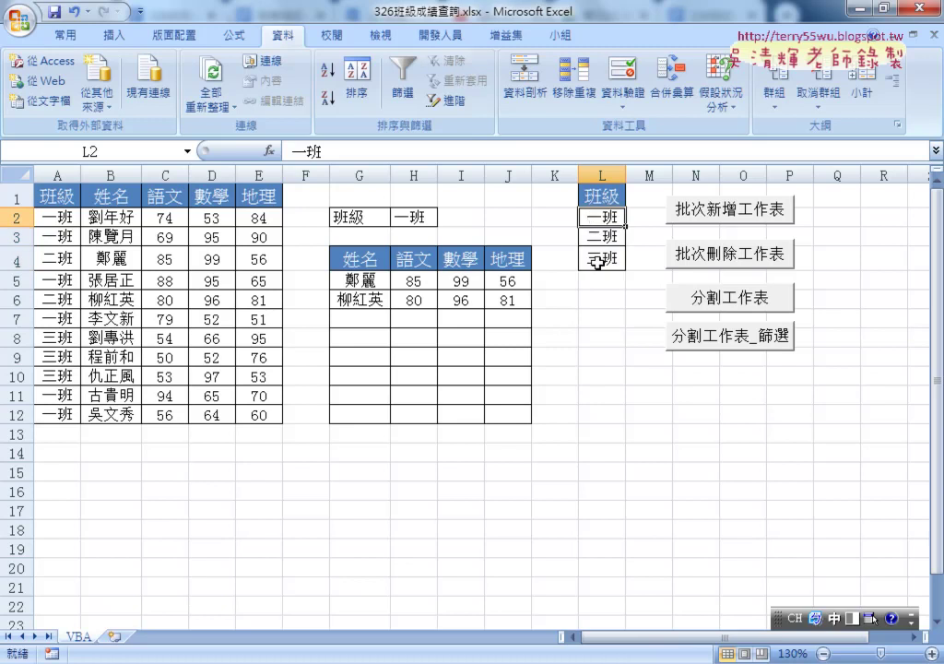
click(603, 260)
click(601, 219)
click(595, 171)
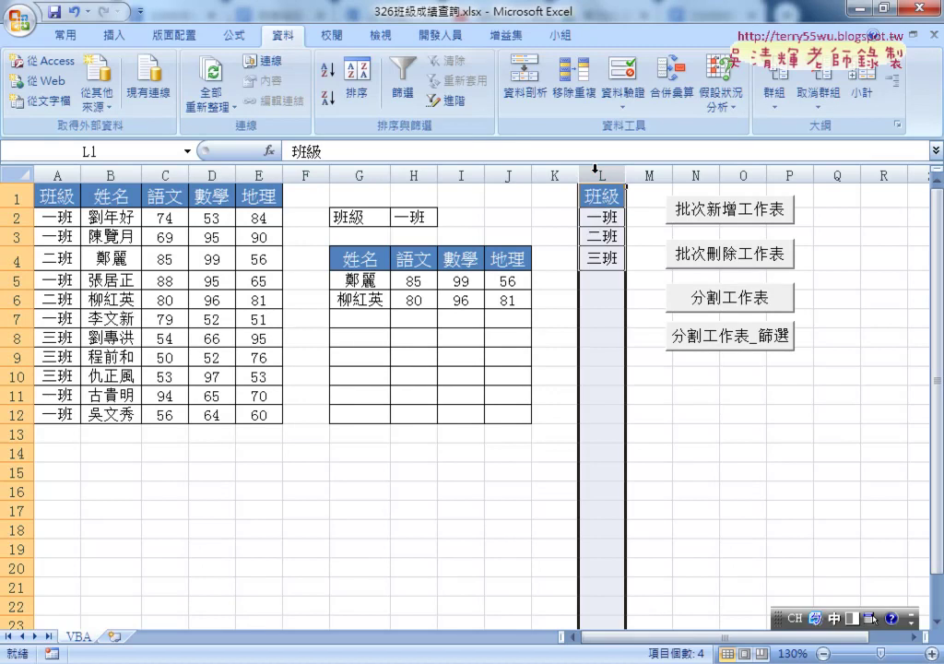
click(600, 261)
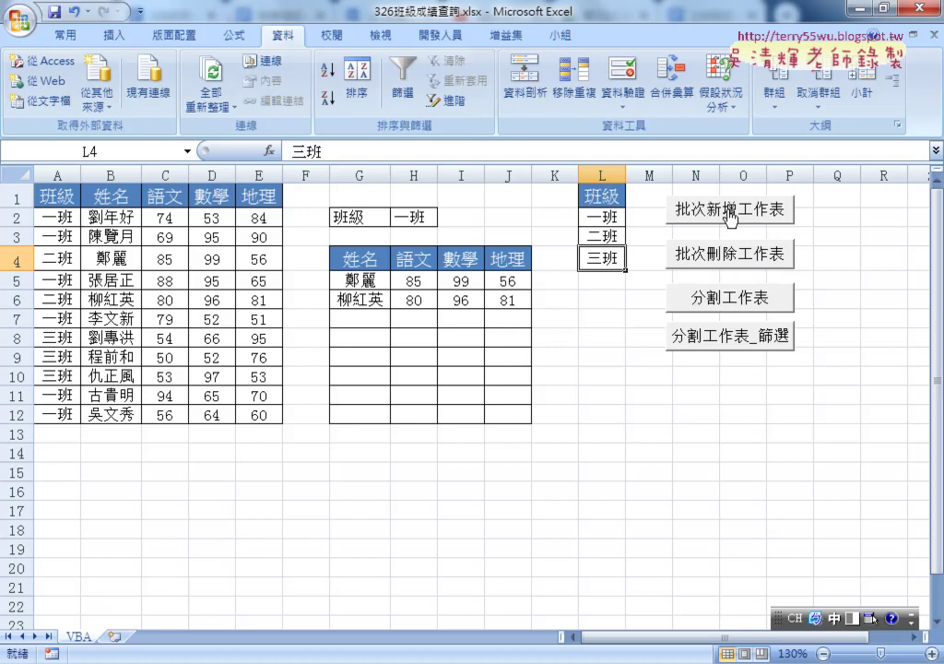
- Run 批次新增工作表 on L2:L4 to create the class sheets, checking the 一班 sheet
drag(602, 218, 606, 261)
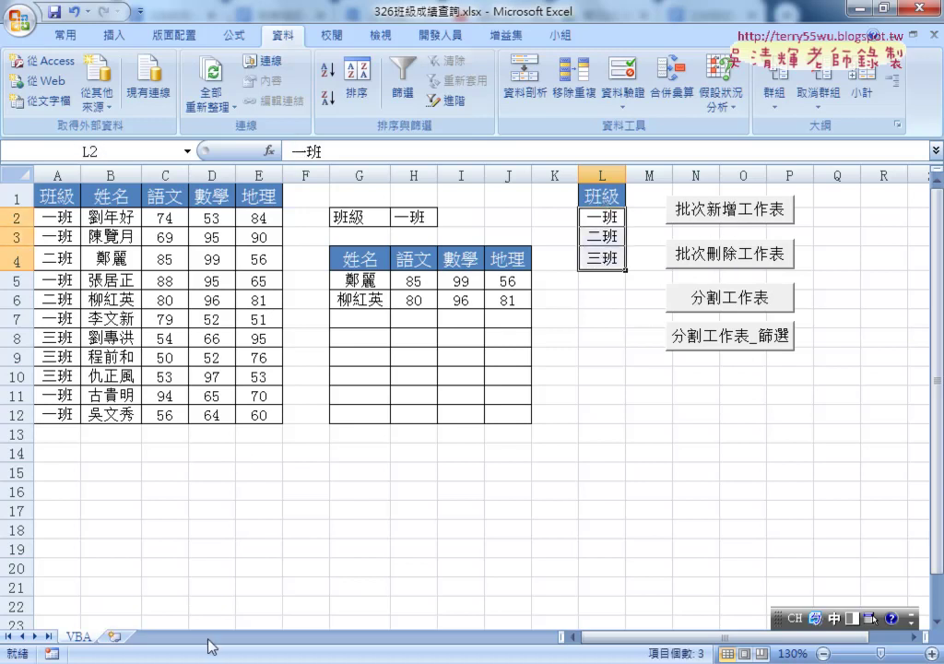
click(753, 217)
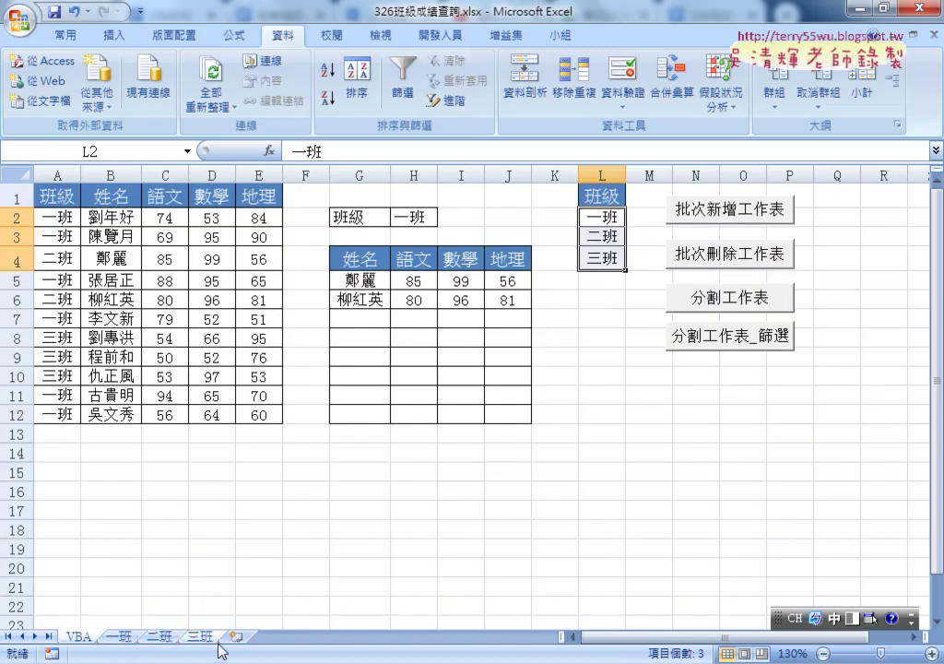
click(117, 636)
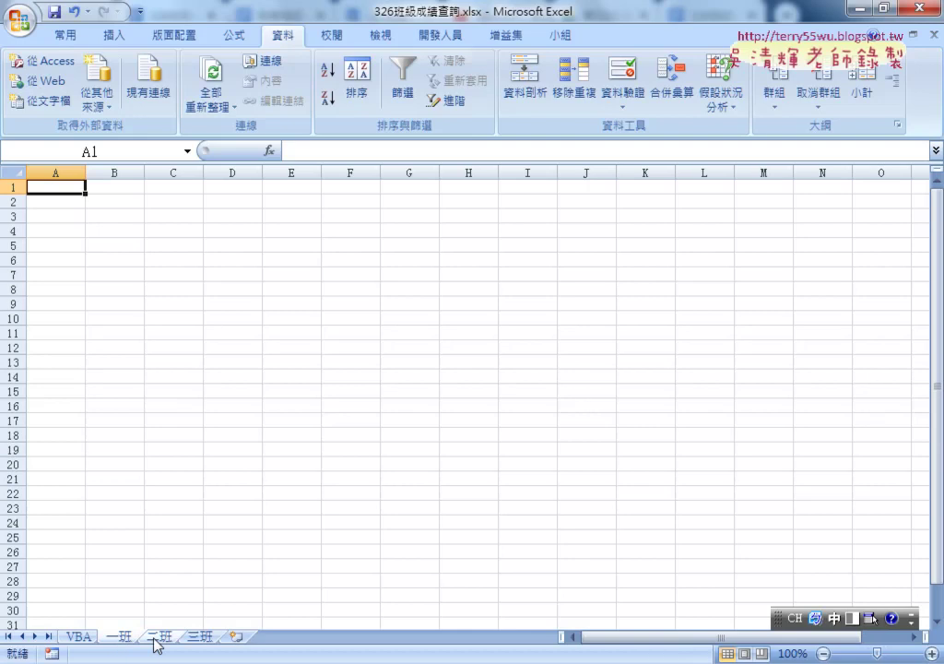
click(78, 636)
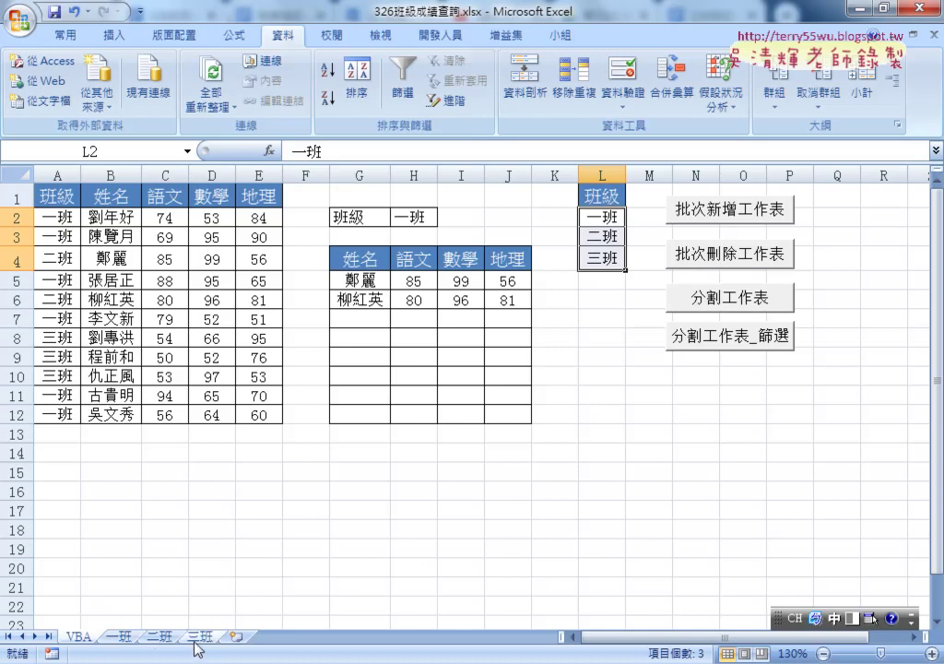
- Inspect the new 一班 and 三班 sheets, then return to the VBA sheet
click(112, 639)
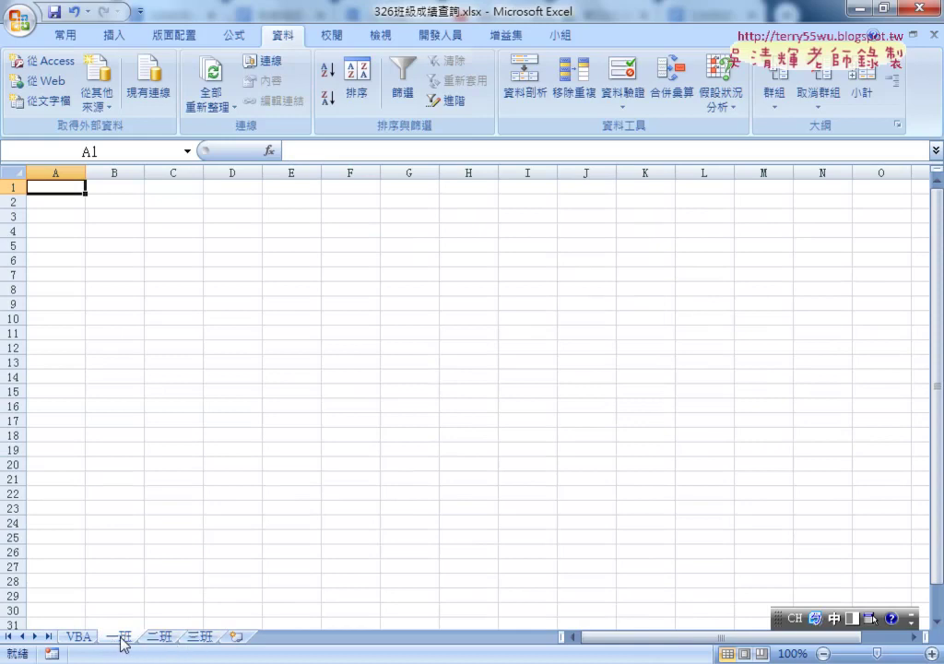
right_click(123, 642)
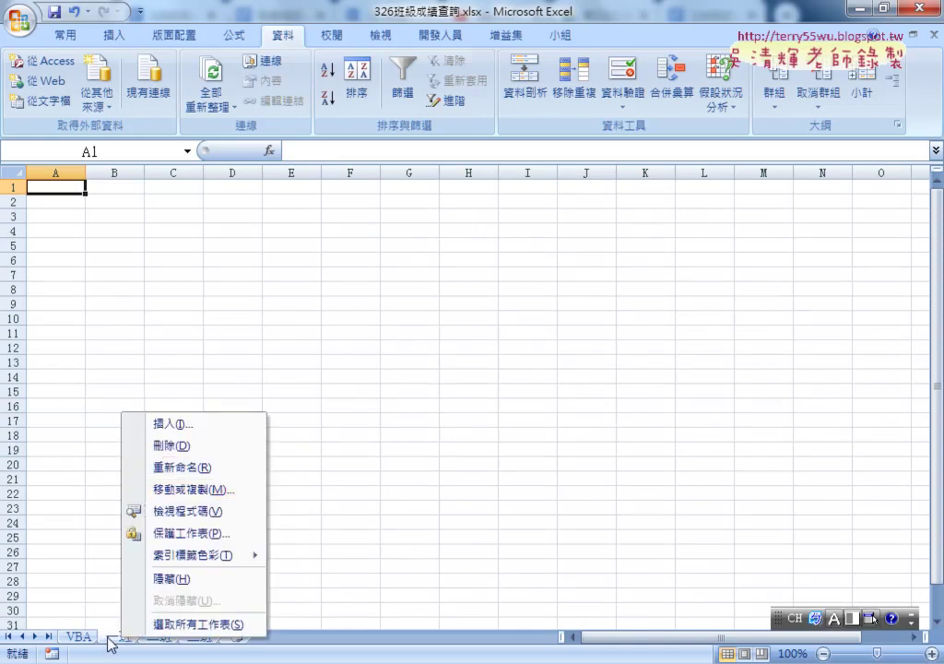
click(169, 649)
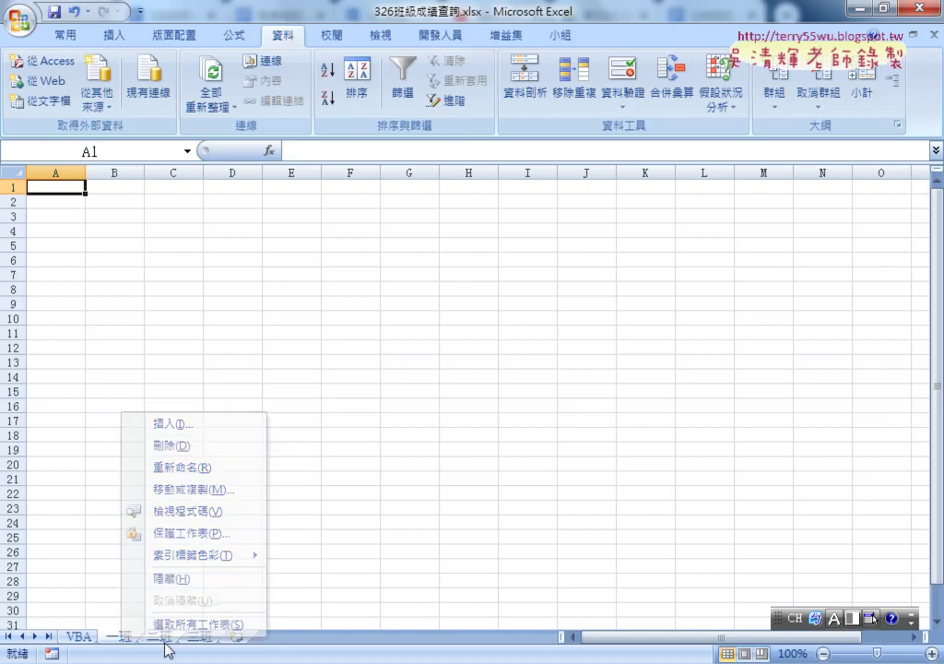
click(109, 638)
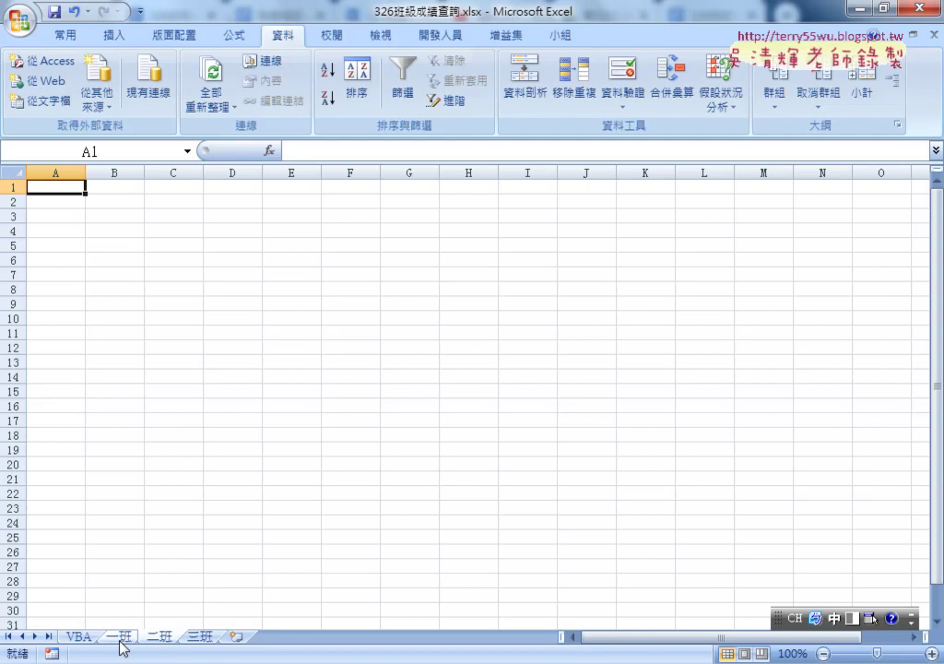
click(196, 641)
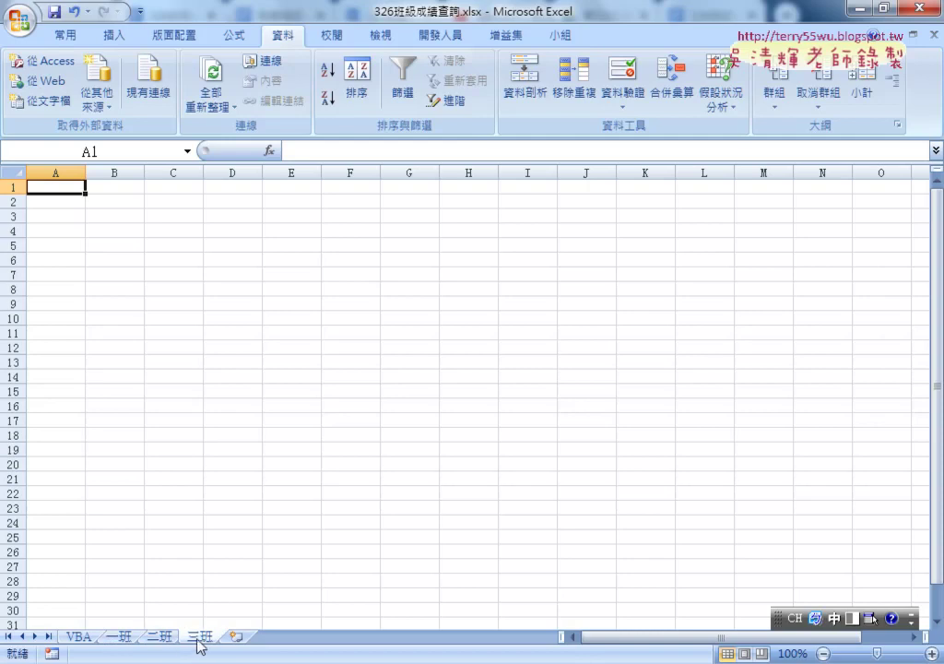
click(78, 638)
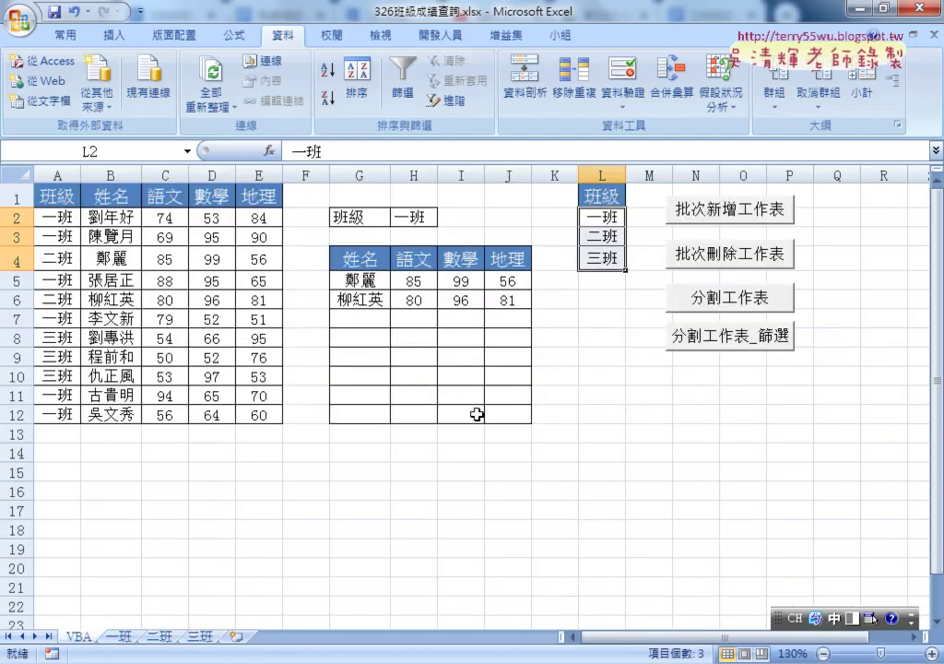
- Run the 批次刪除工作表 macro to delete all the class sheets
click(691, 260)
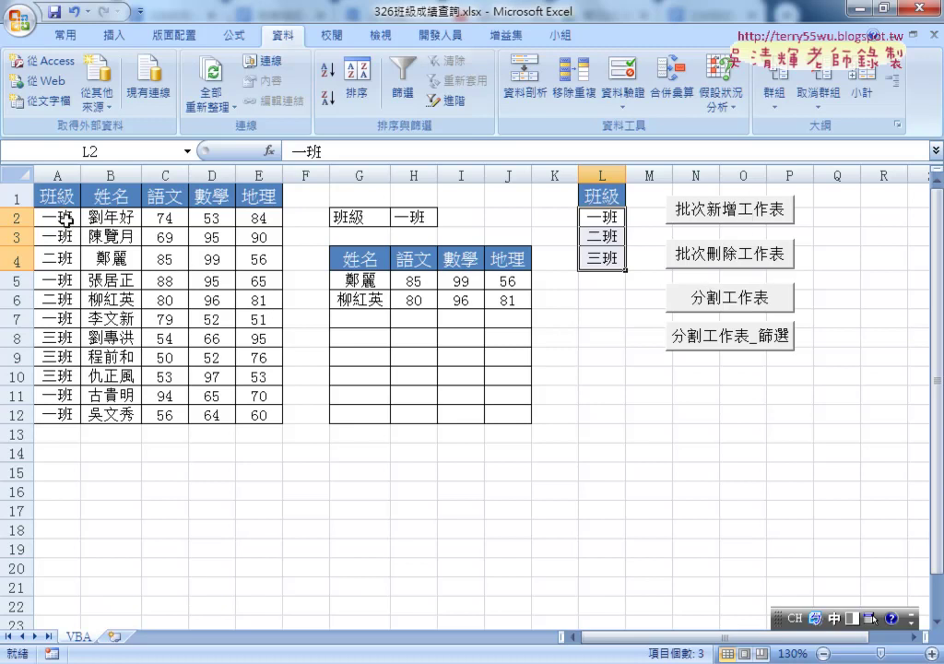
- Run 分割工作表, review the 一班, 二班 and 三班 sheets' student rows, then select cell A1
click(712, 305)
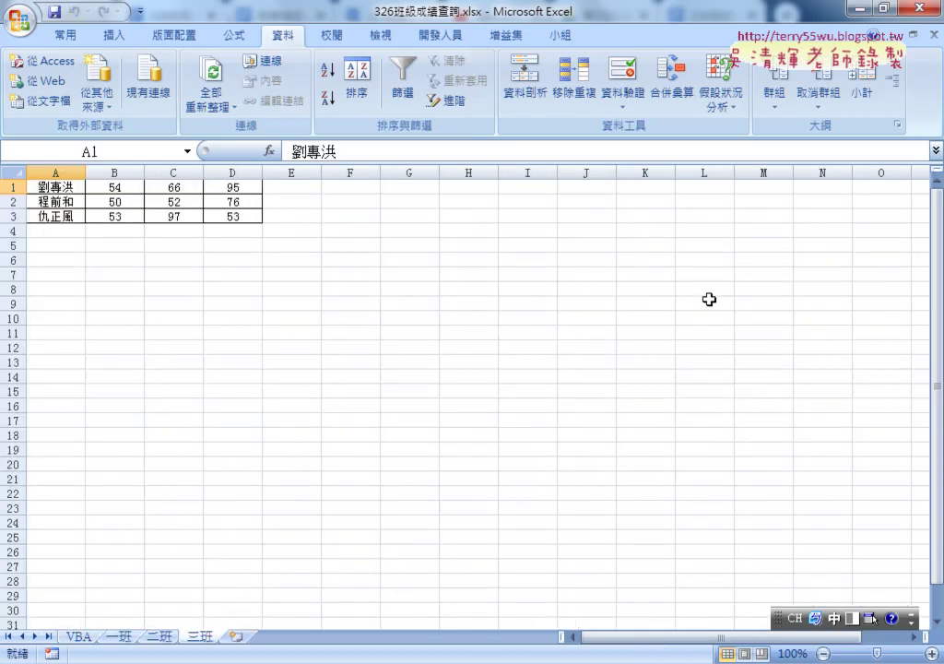
click(117, 637)
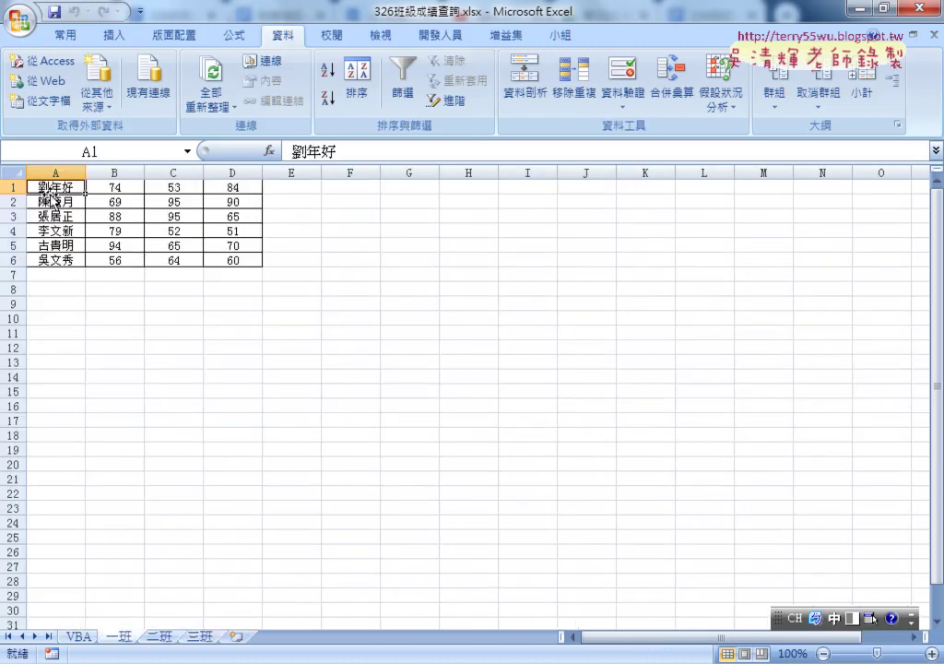
mouse_move(54, 194)
mouse_down()
mouse_move(57, 184)
mouse_move(232, 260)
mouse_up()
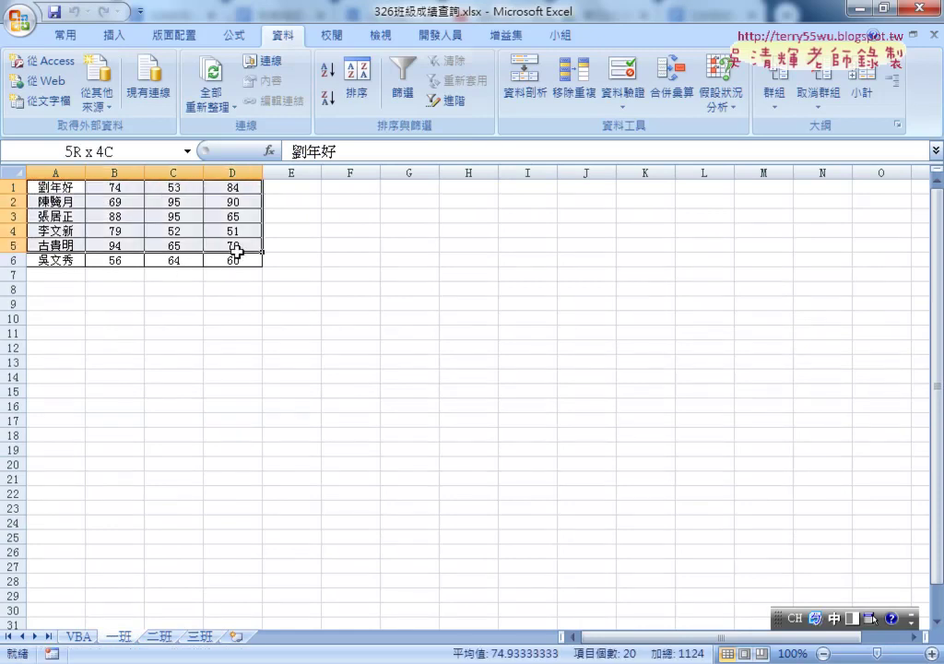
click(155, 637)
drag(55, 187, 173, 201)
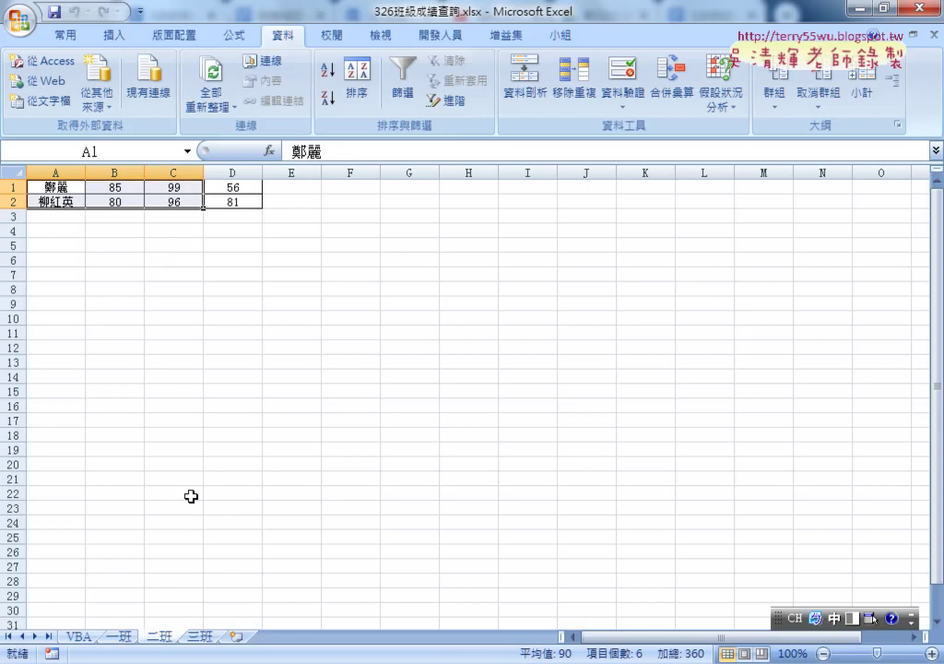
click(201, 636)
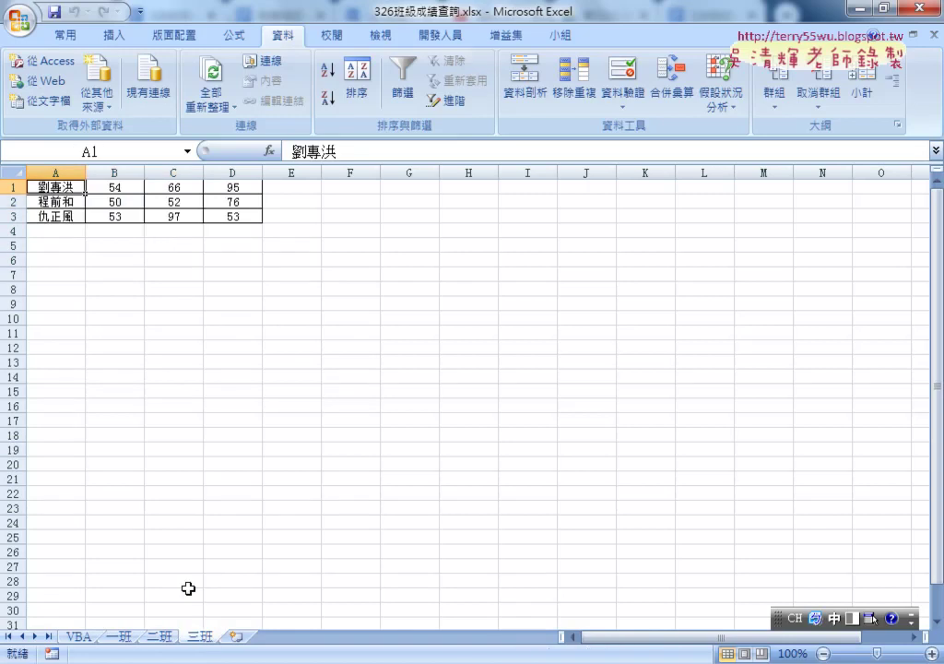
click(81, 638)
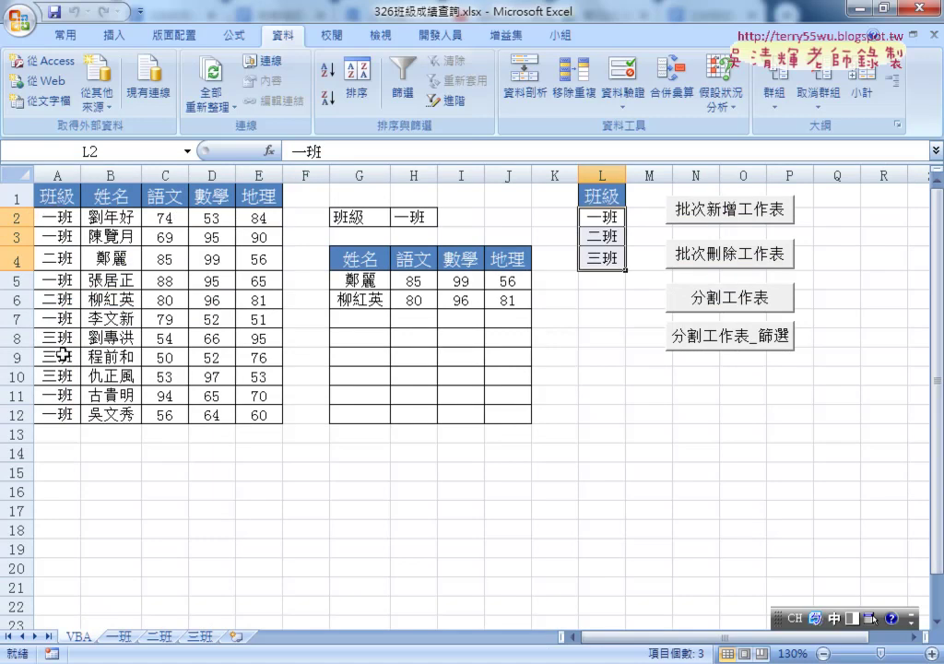
click(118, 636)
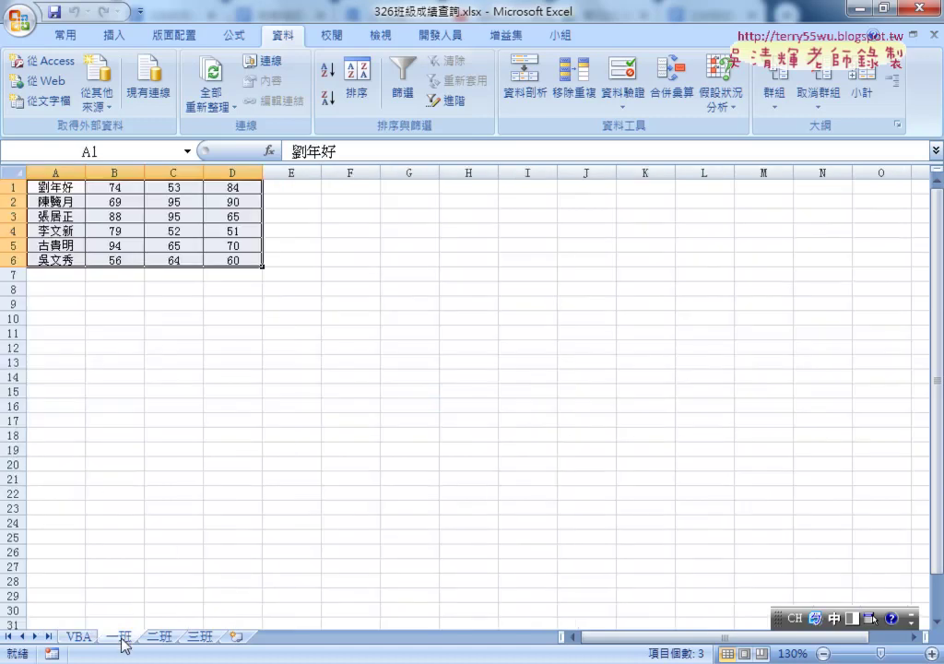
click(79, 638)
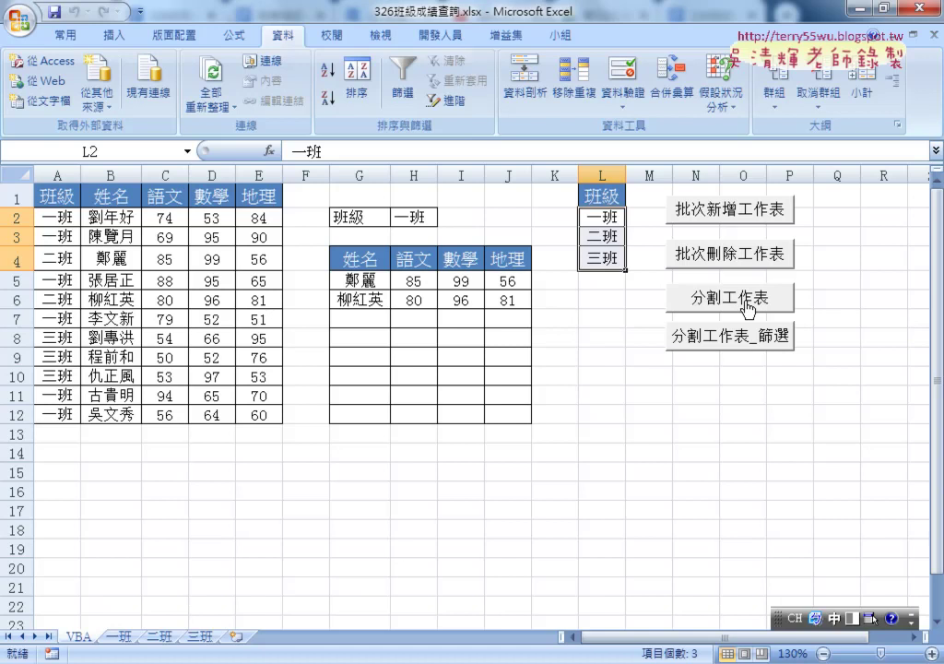
click(62, 196)
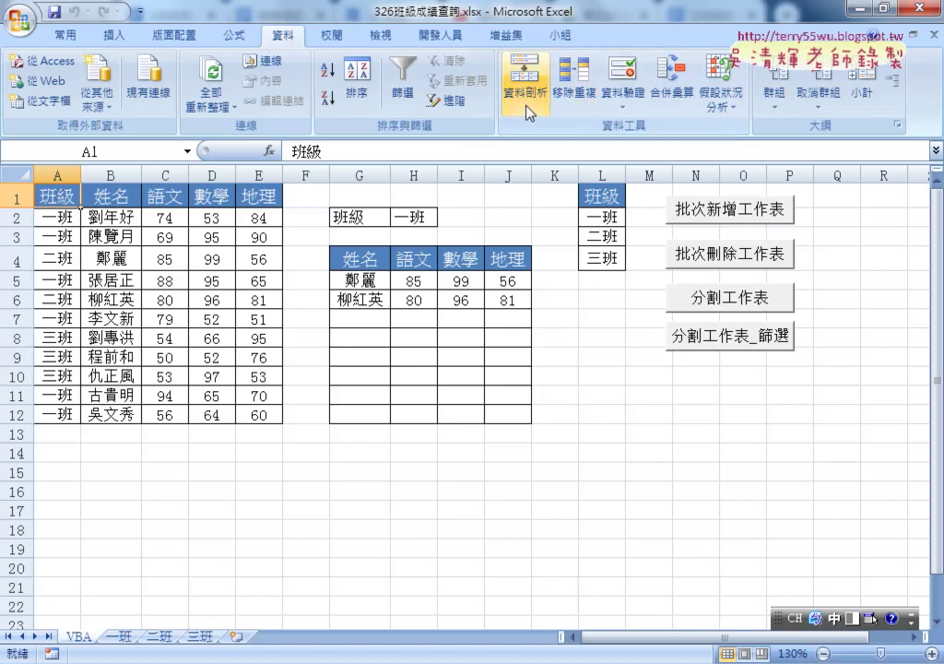
- Turn on AutoFilter, filter 班級 to 一班 only, and select A1:E12
click(405, 89)
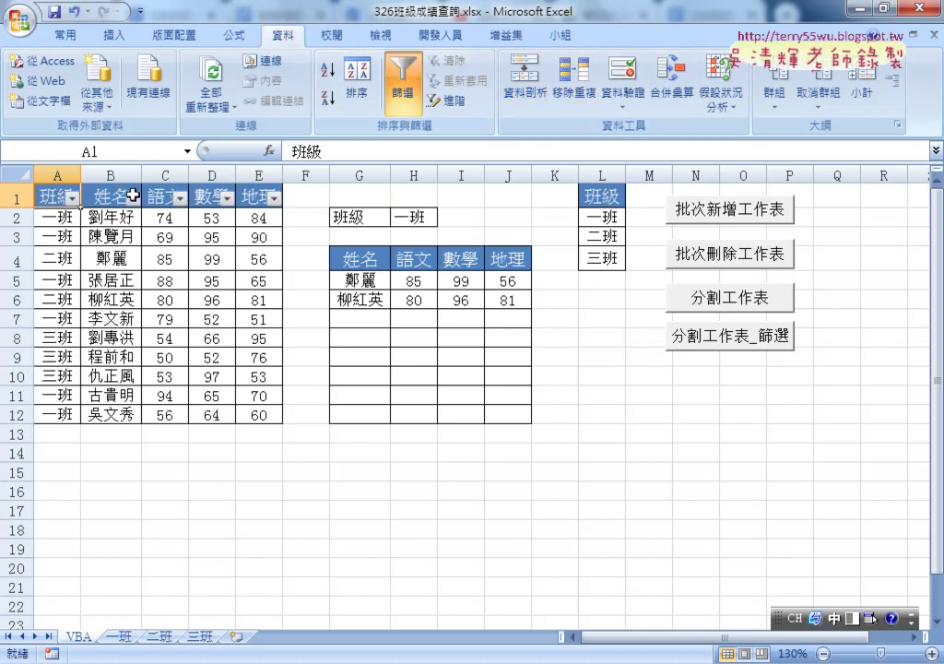
click(73, 198)
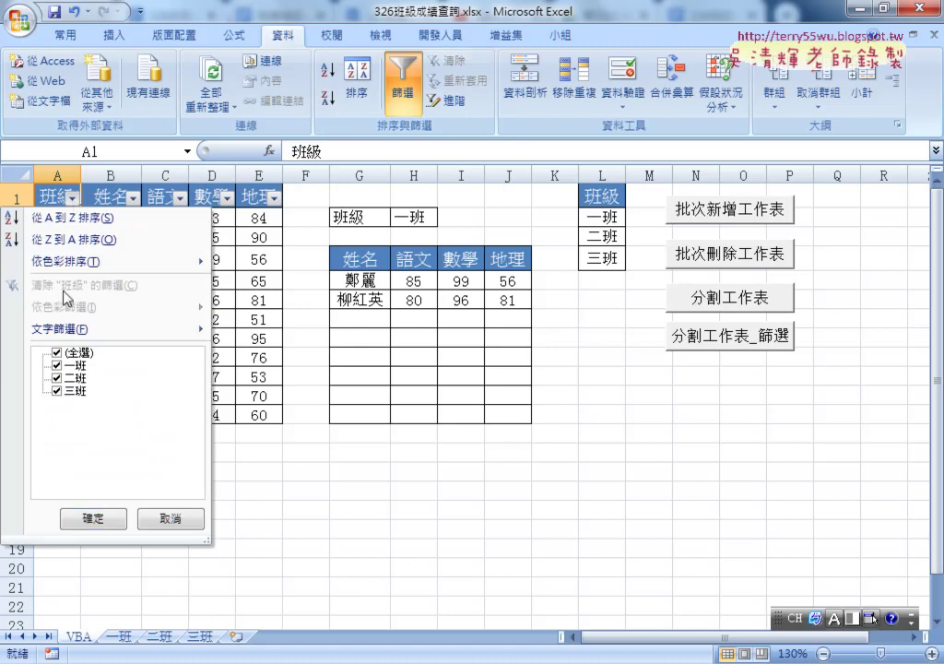
click(57, 353)
click(57, 365)
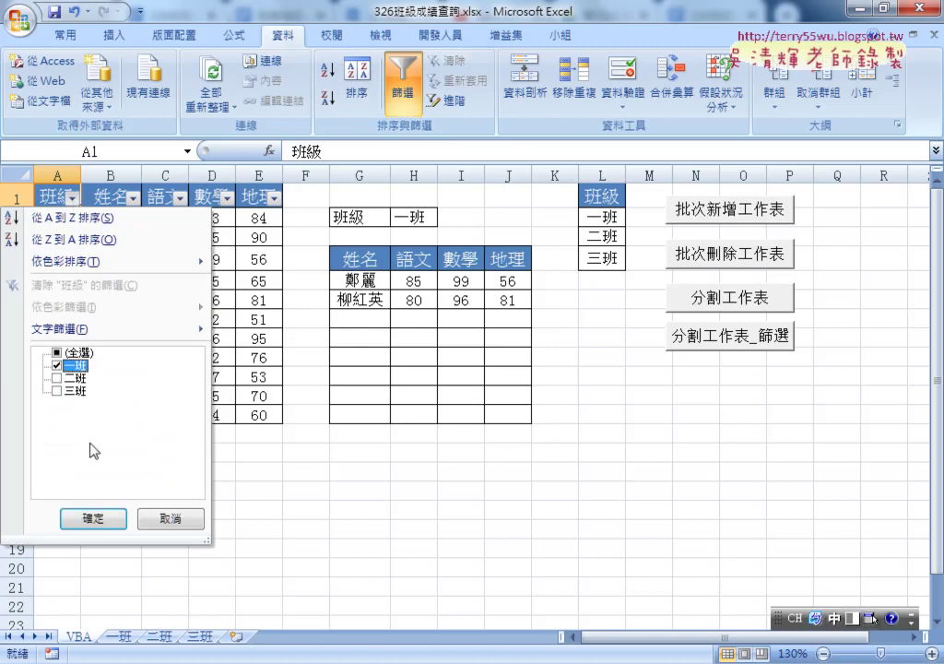
click(93, 518)
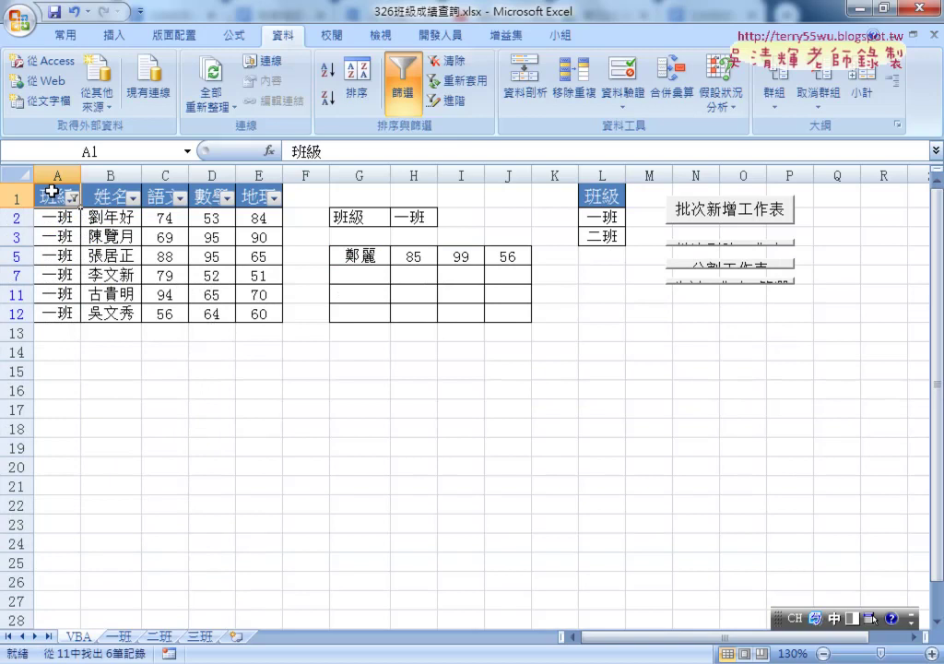
drag(46, 190, 257, 317)
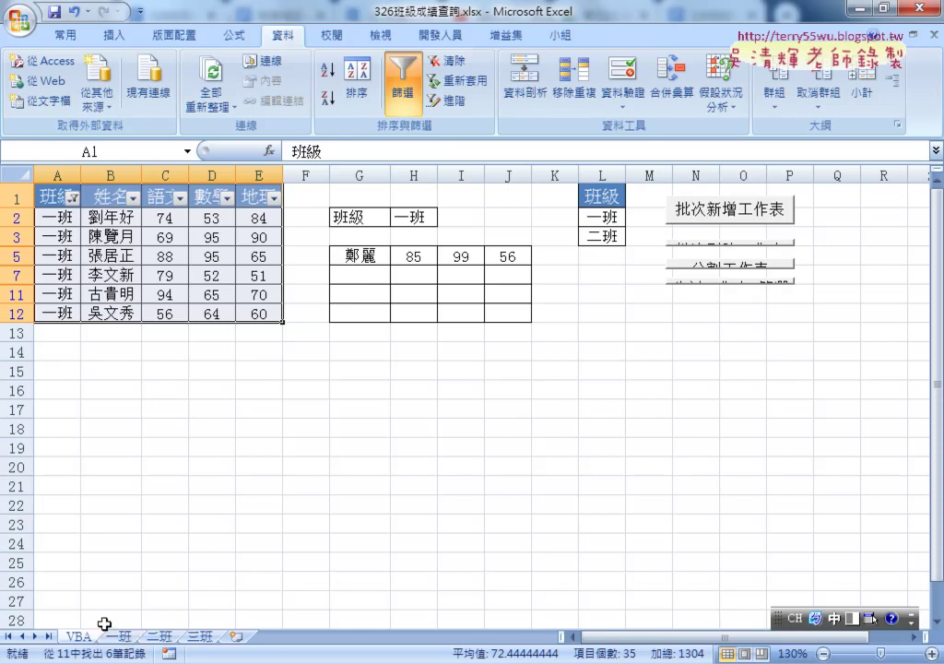
drag(50, 195, 253, 310)
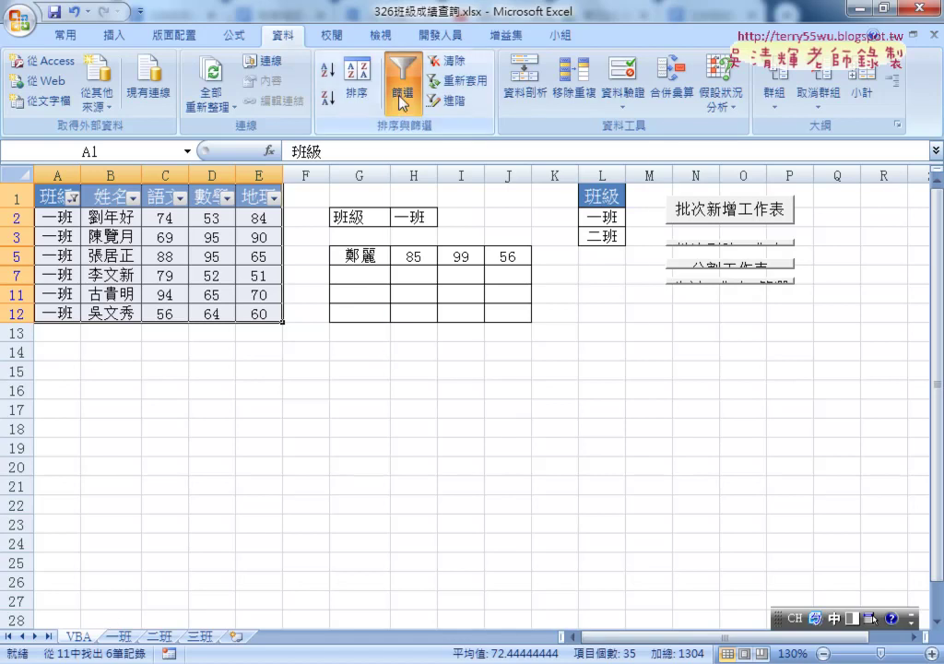
- Toggle the filter, reapply the 一班 filter, then switch filtering off to show all 11 rows
click(402, 96)
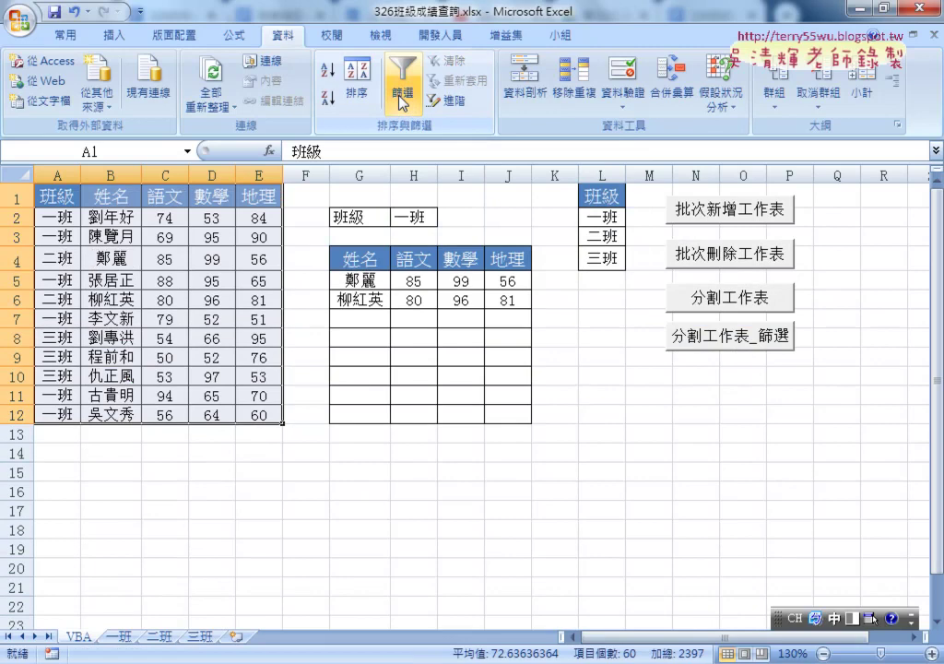
click(401, 96)
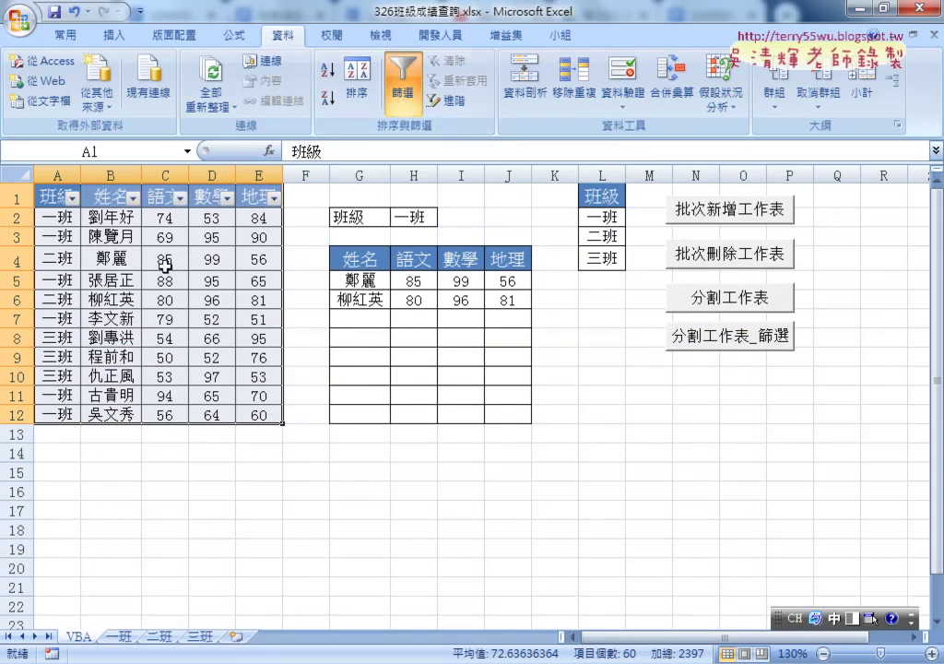
click(73, 200)
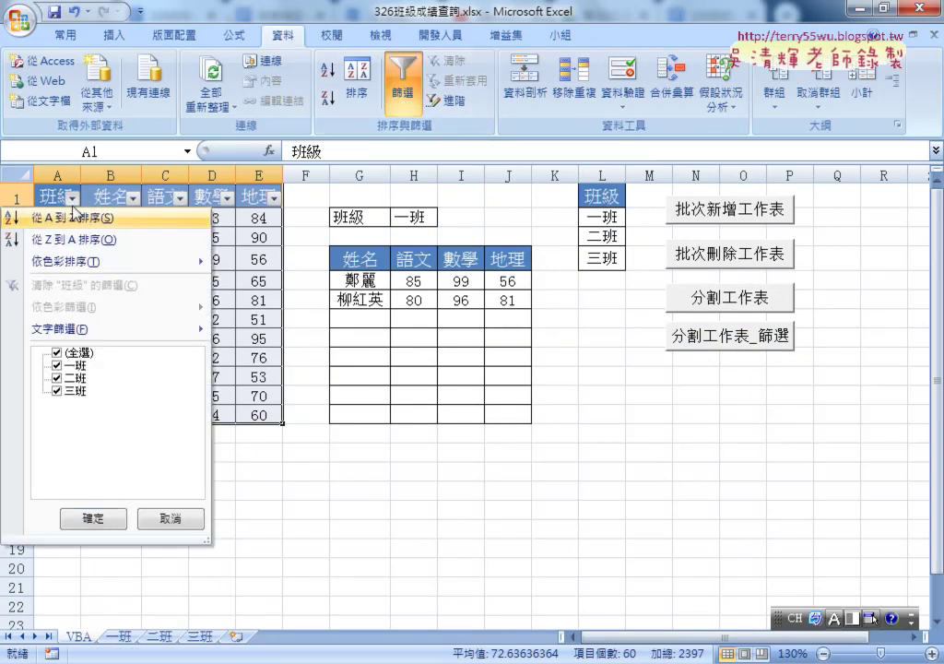
click(57, 352)
click(57, 365)
click(93, 518)
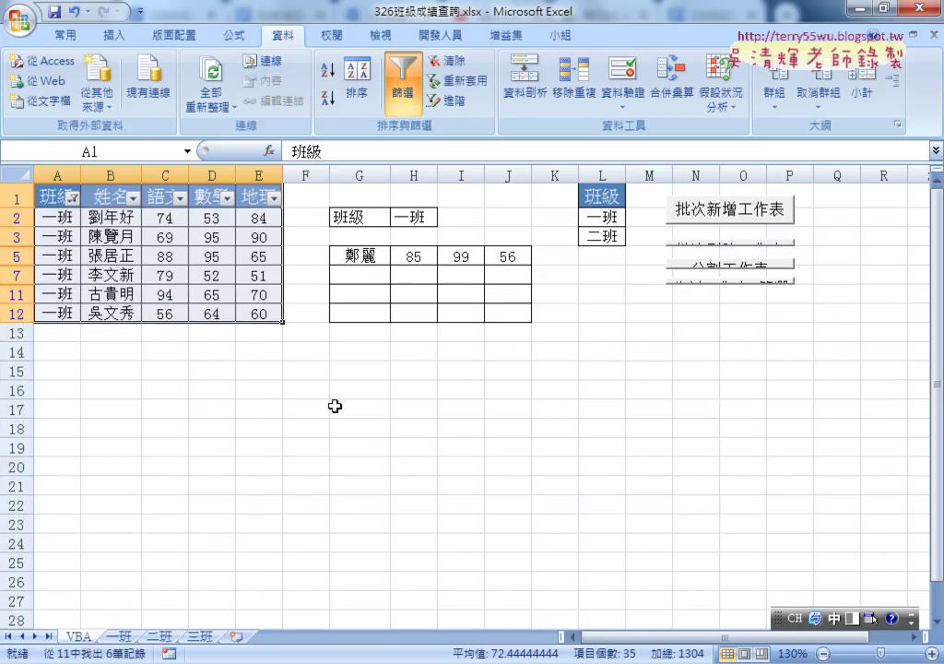
click(735, 280)
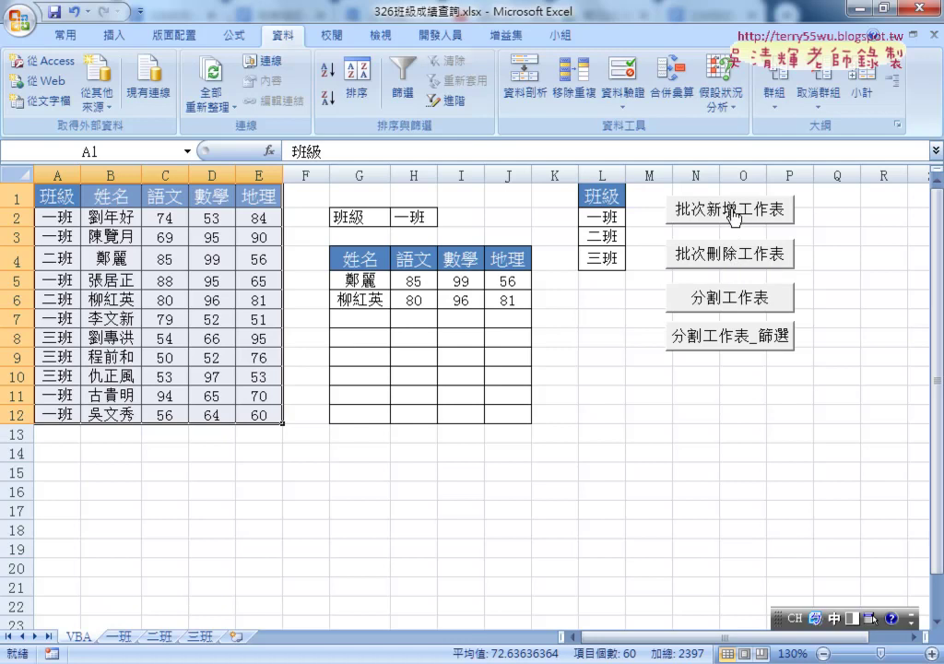
- Set the 批次新增工作表 button to 'Don't move or size with cells'
ctrl+click(738, 215)
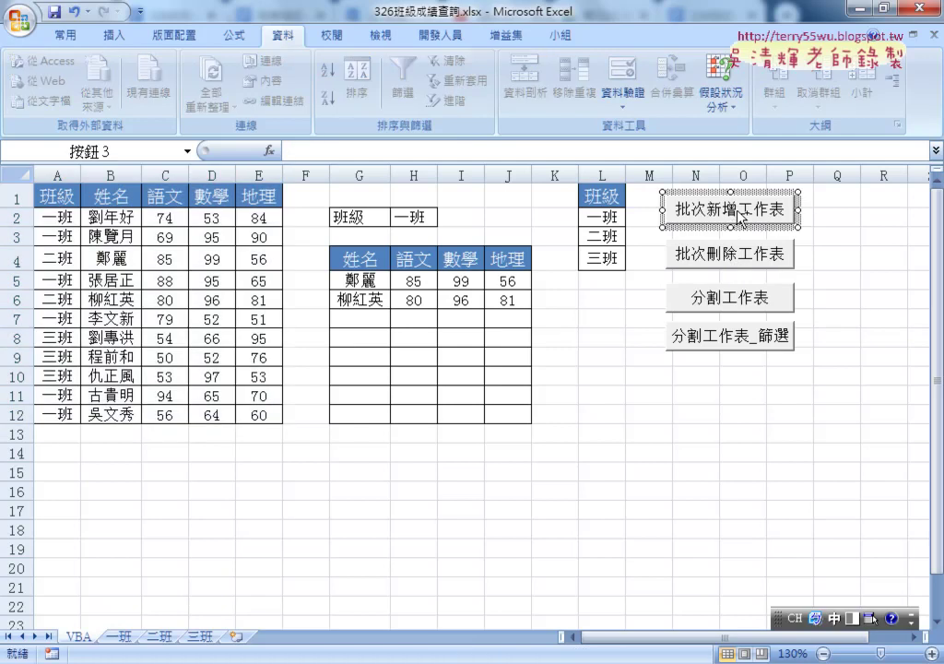
right_click(708, 196)
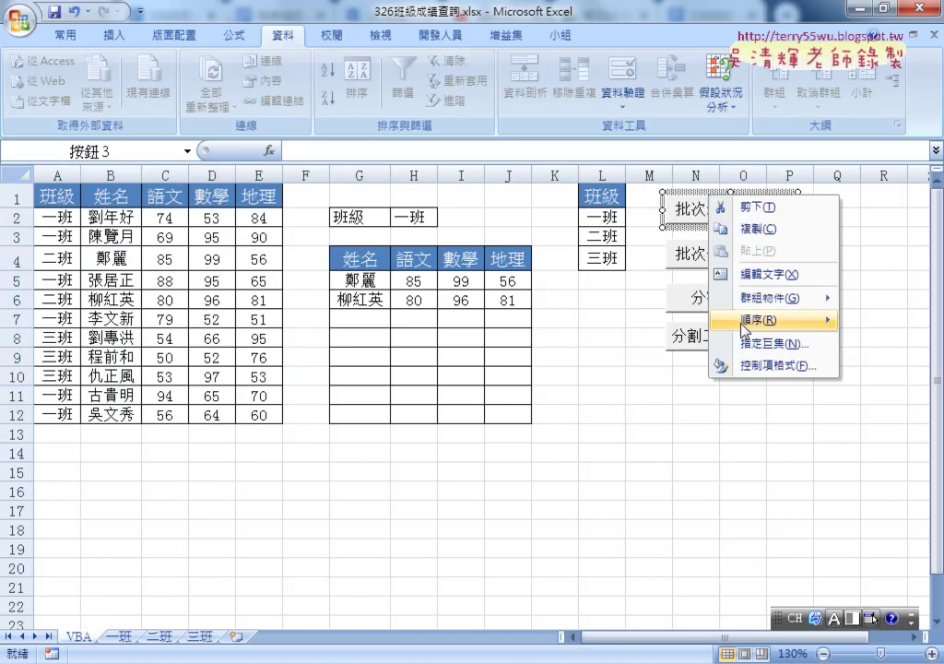
click(771, 366)
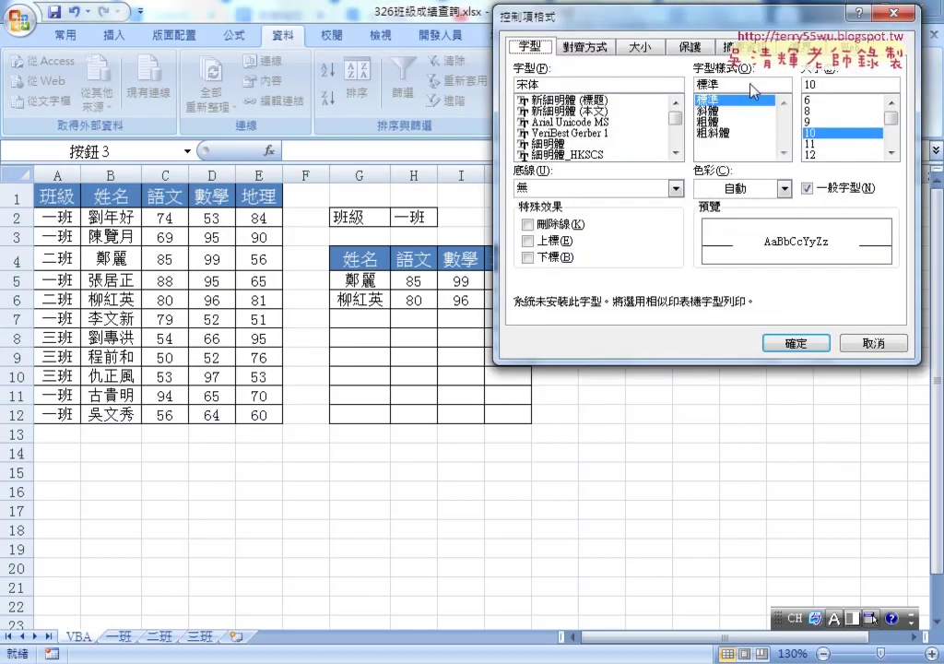
click(728, 46)
click(645, 121)
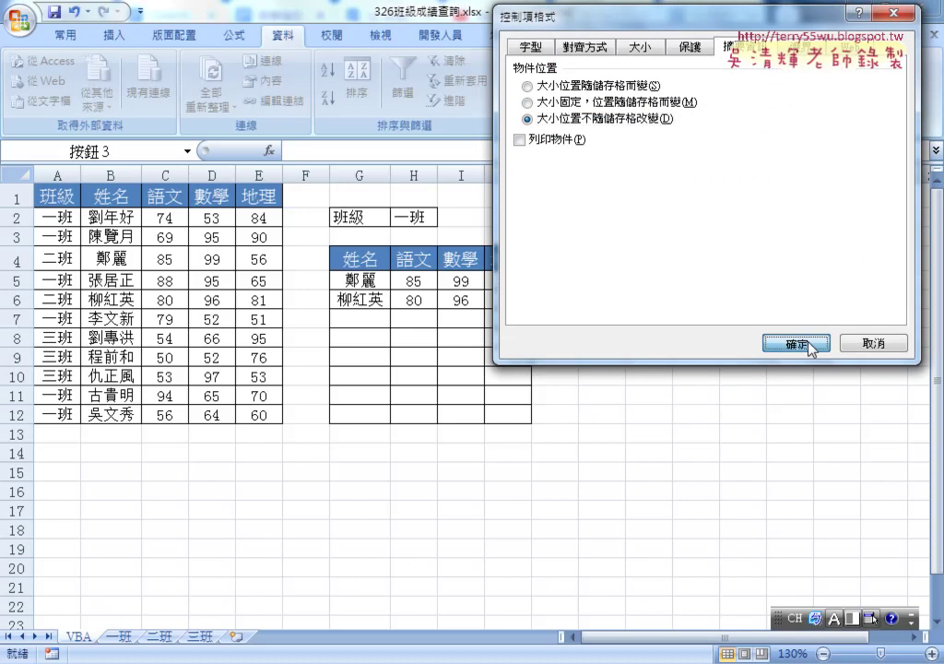
click(795, 343)
click(830, 279)
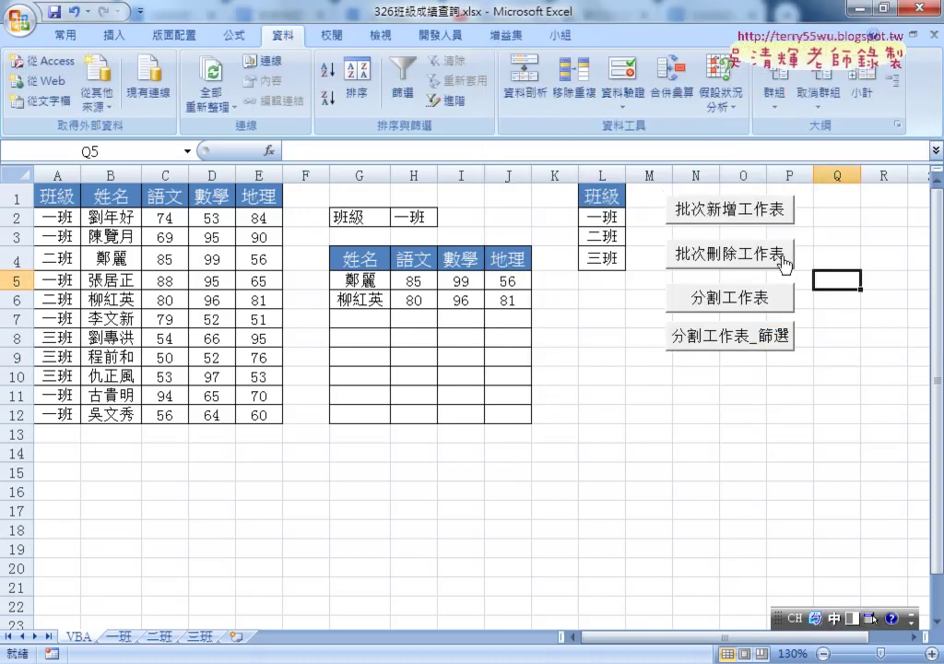
- Set the 批次刪除工作表, 分割工作表 and 分割工作表_篩選 buttons to 'Don't move or size with cells'
ctrl+click(784, 259)
ctrl+click(717, 297)
ctrl+click(748, 337)
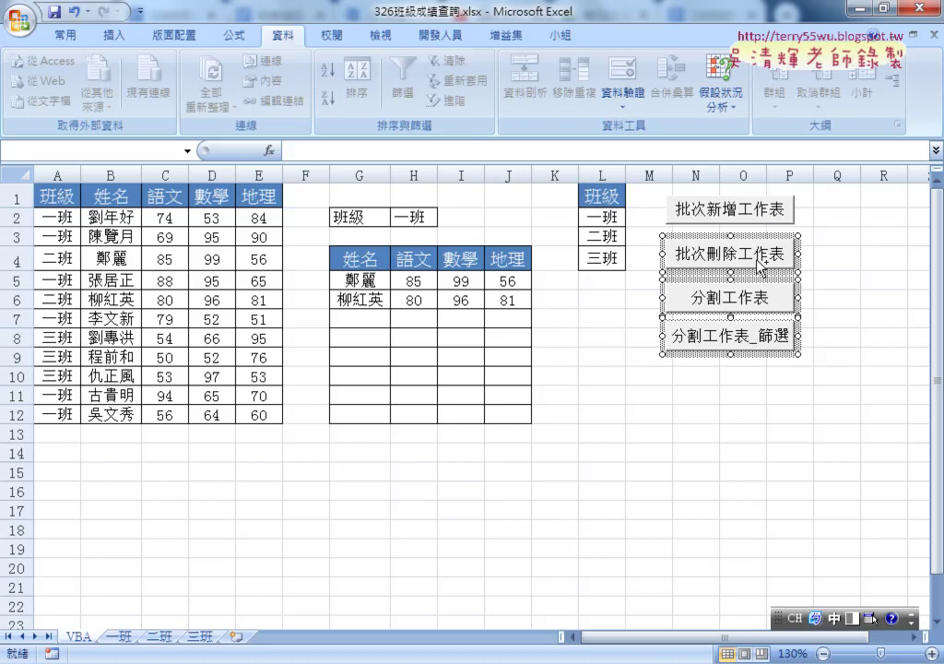
right_click(749, 232)
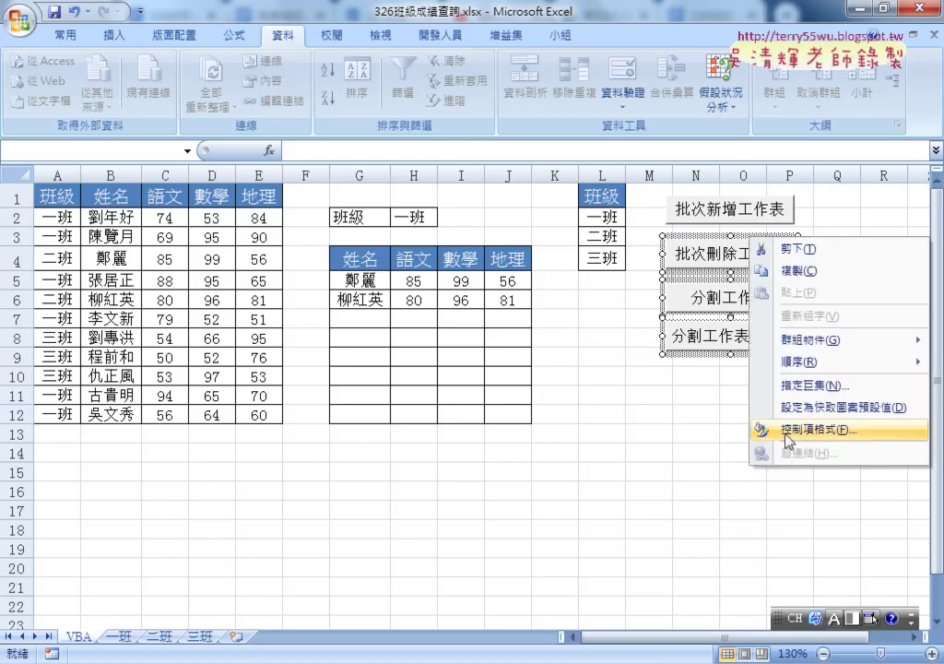
click(758, 426)
click(554, 161)
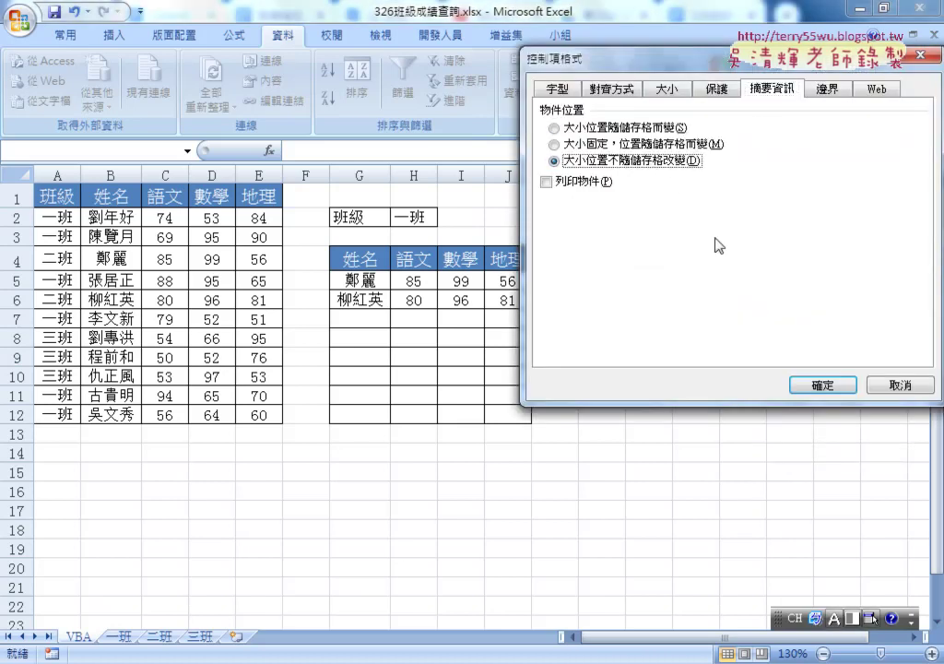
click(822, 382)
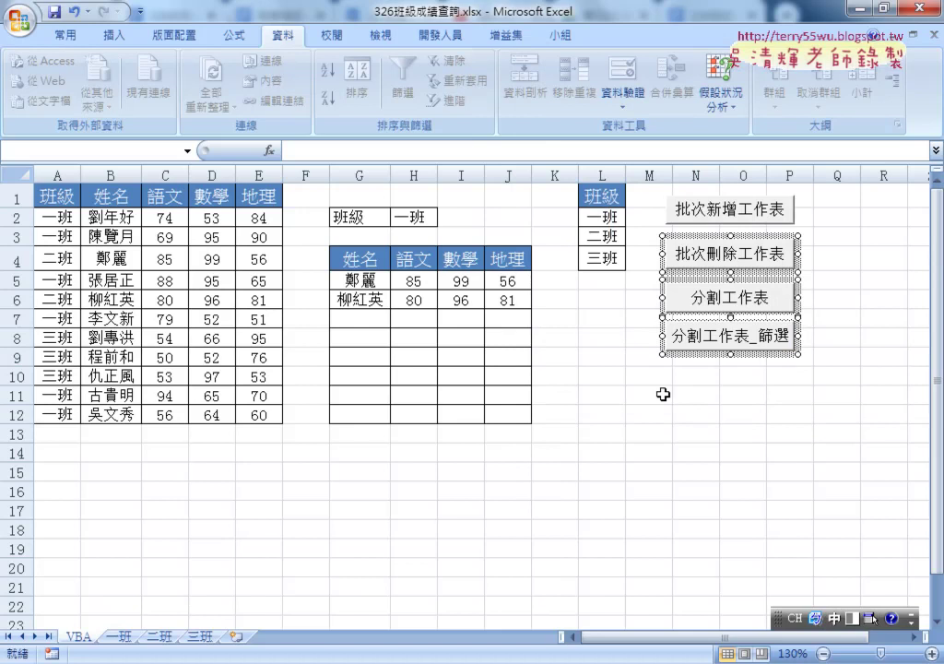
click(135, 204)
click(403, 85)
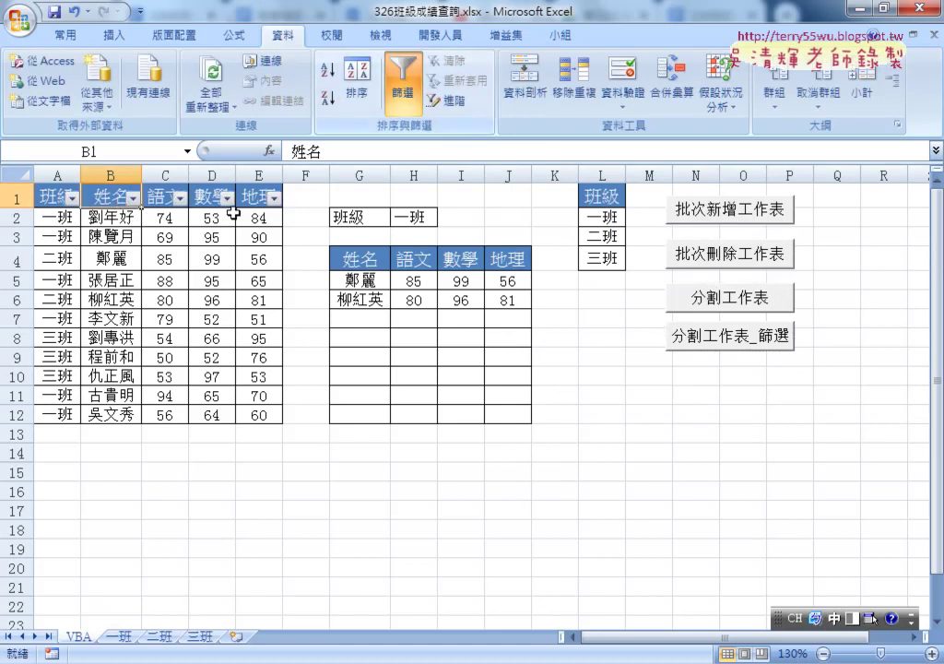
click(72, 197)
click(56, 352)
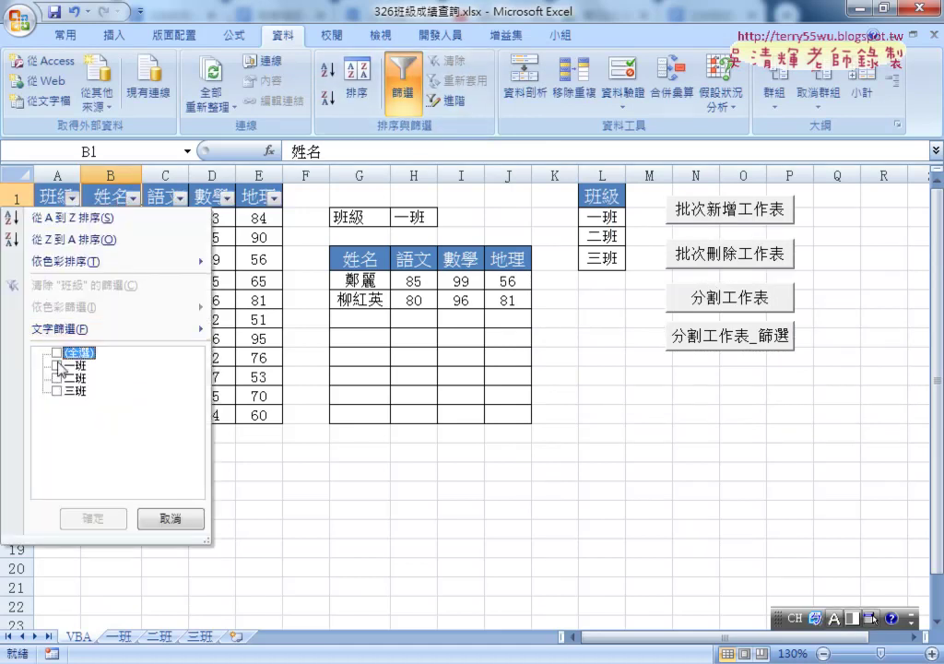
click(56, 365)
click(106, 521)
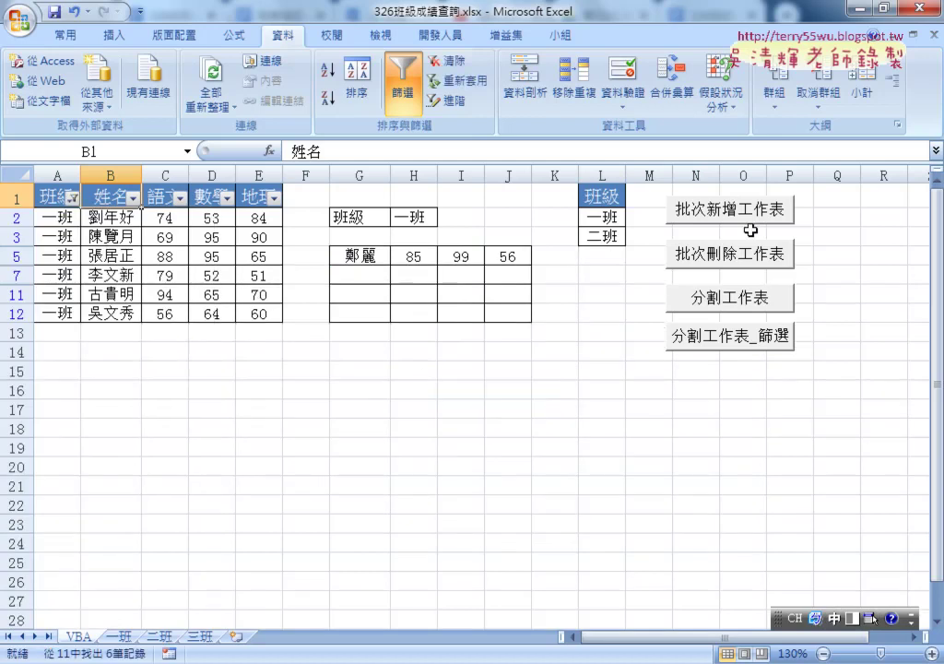
click(403, 93)
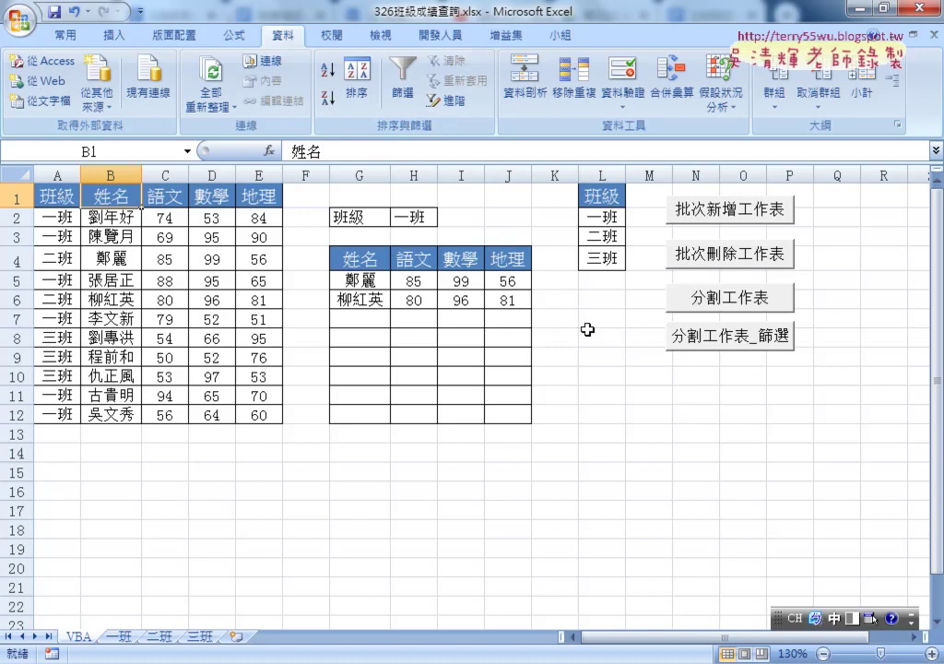
- Delete the sheets via 批次刪除工作表, regenerate them with 分割工作表_篩選, and check each tab
click(617, 433)
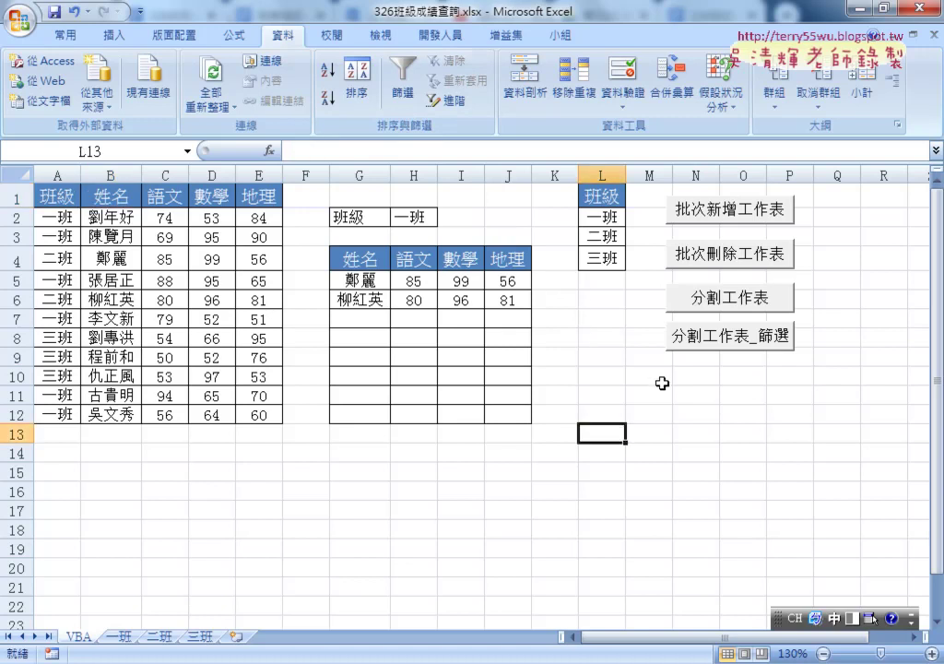
click(727, 256)
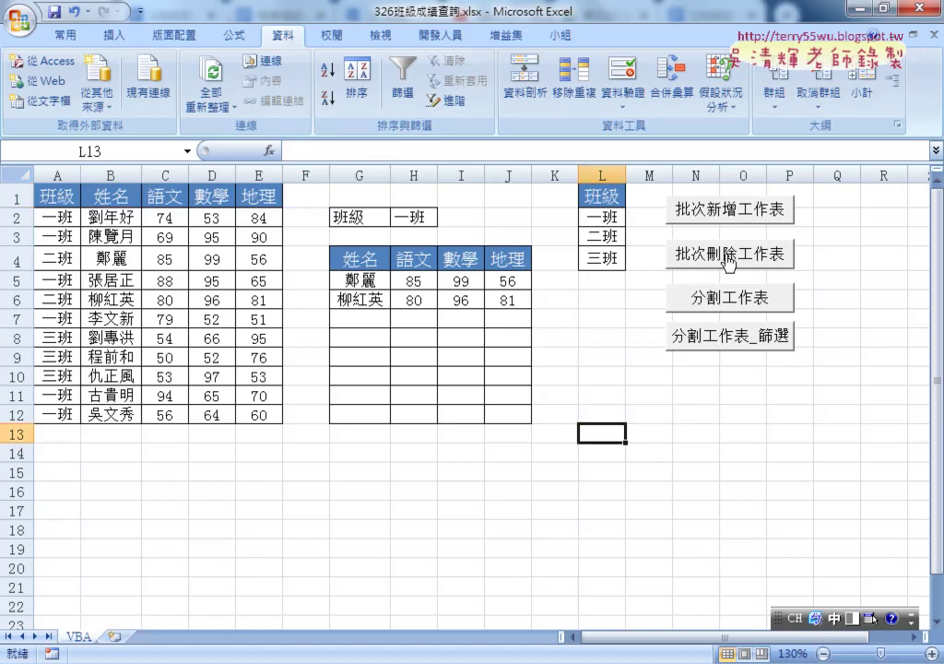
click(731, 342)
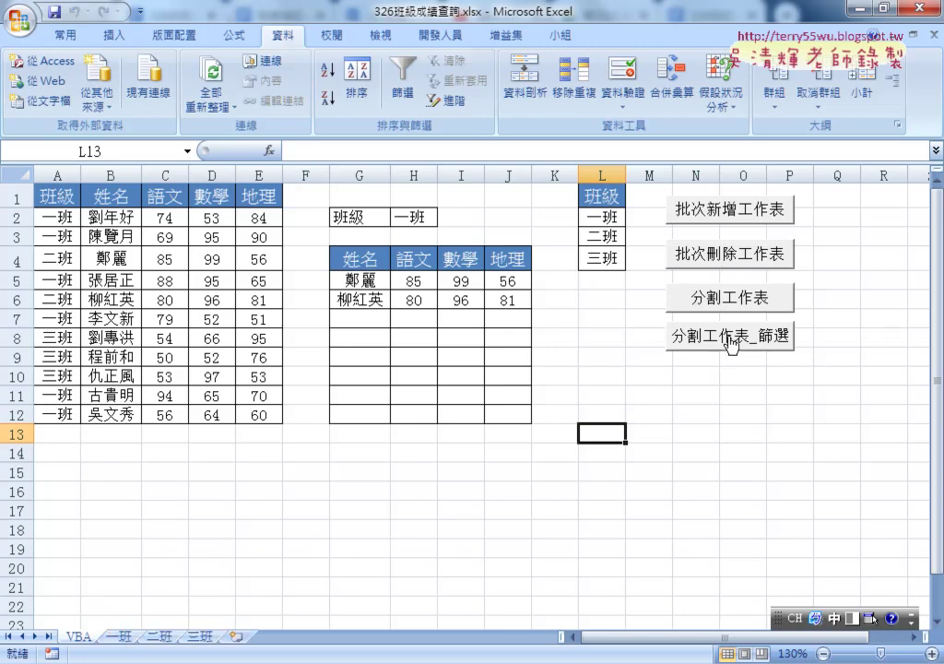
click(120, 636)
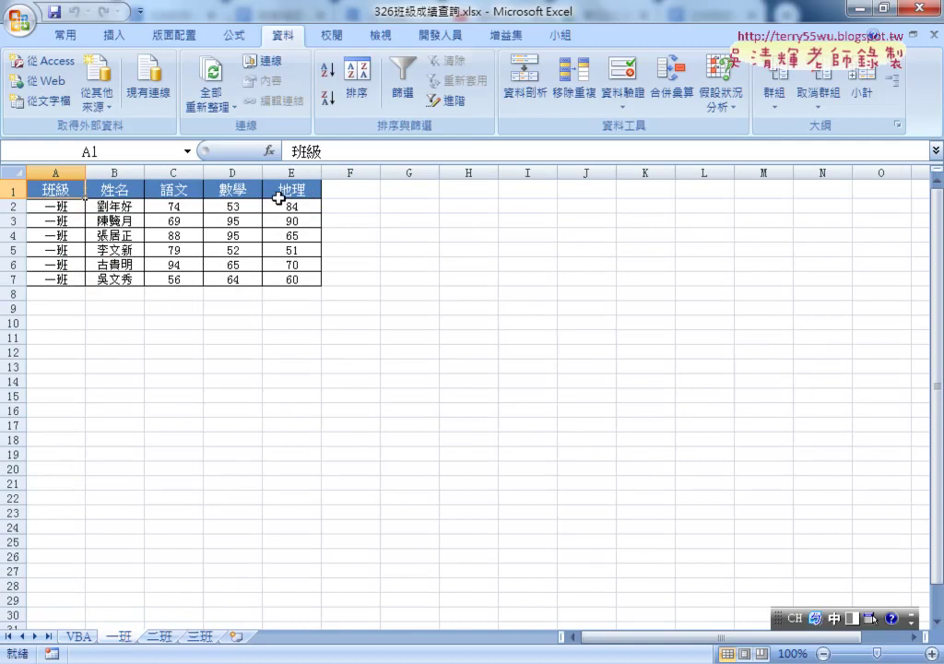
click(160, 636)
click(201, 638)
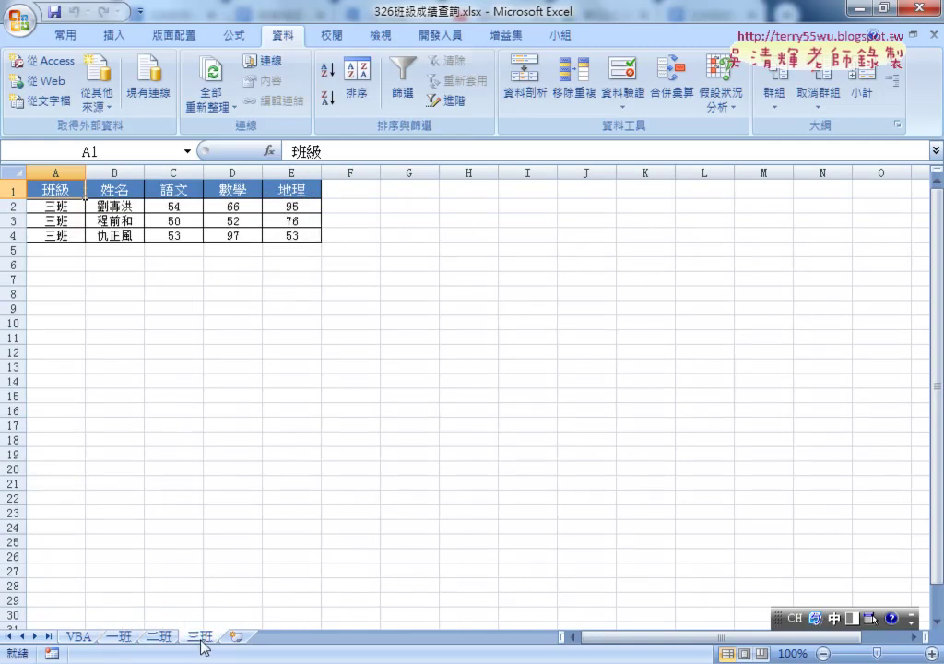
click(79, 638)
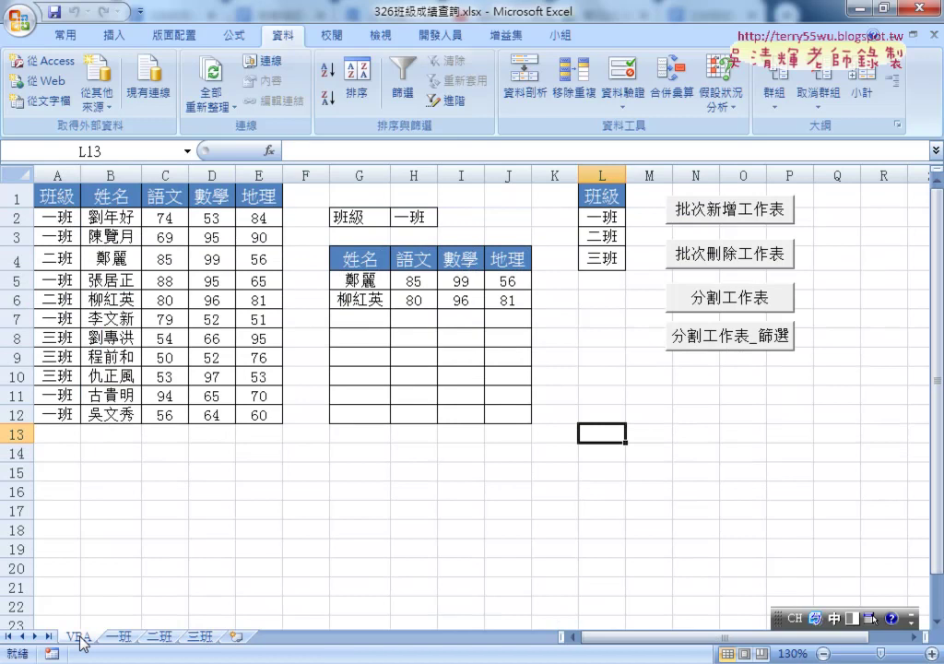